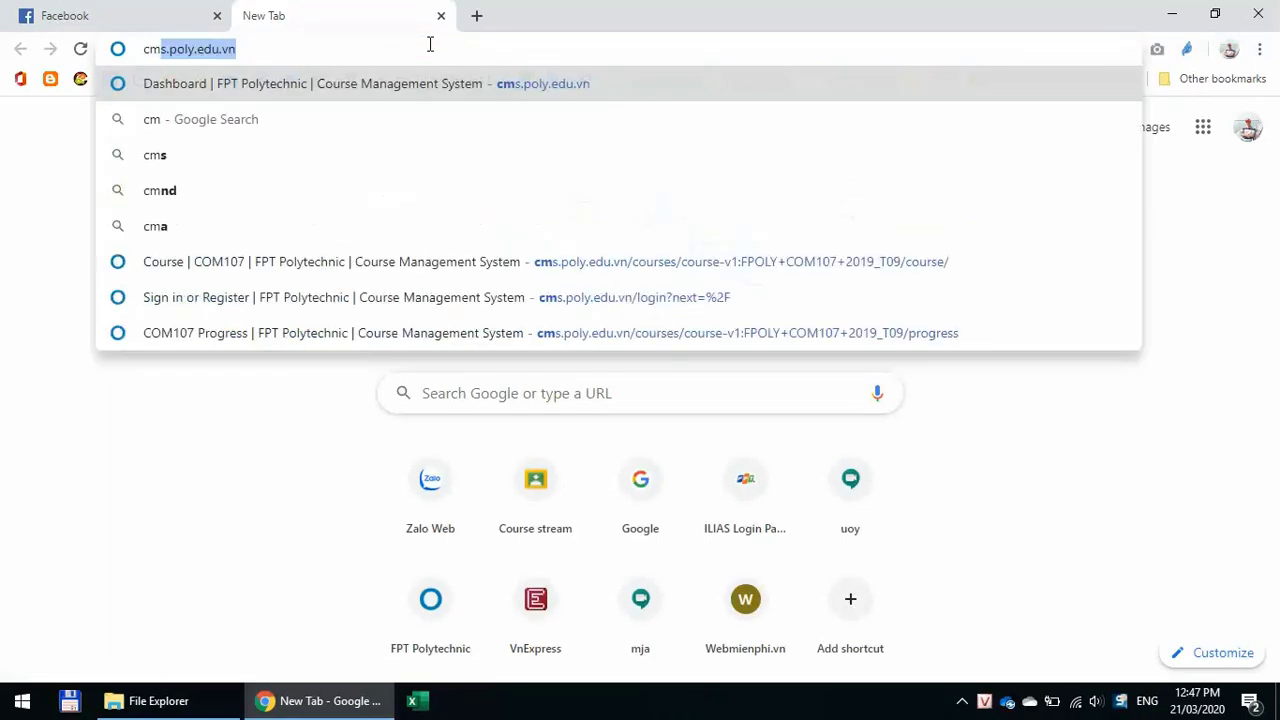
Step: Load cms.poly.edu.vn and open the TIN HỌC (COM107) course outline from the dashboard
{"action": "key", "text": "Return"}
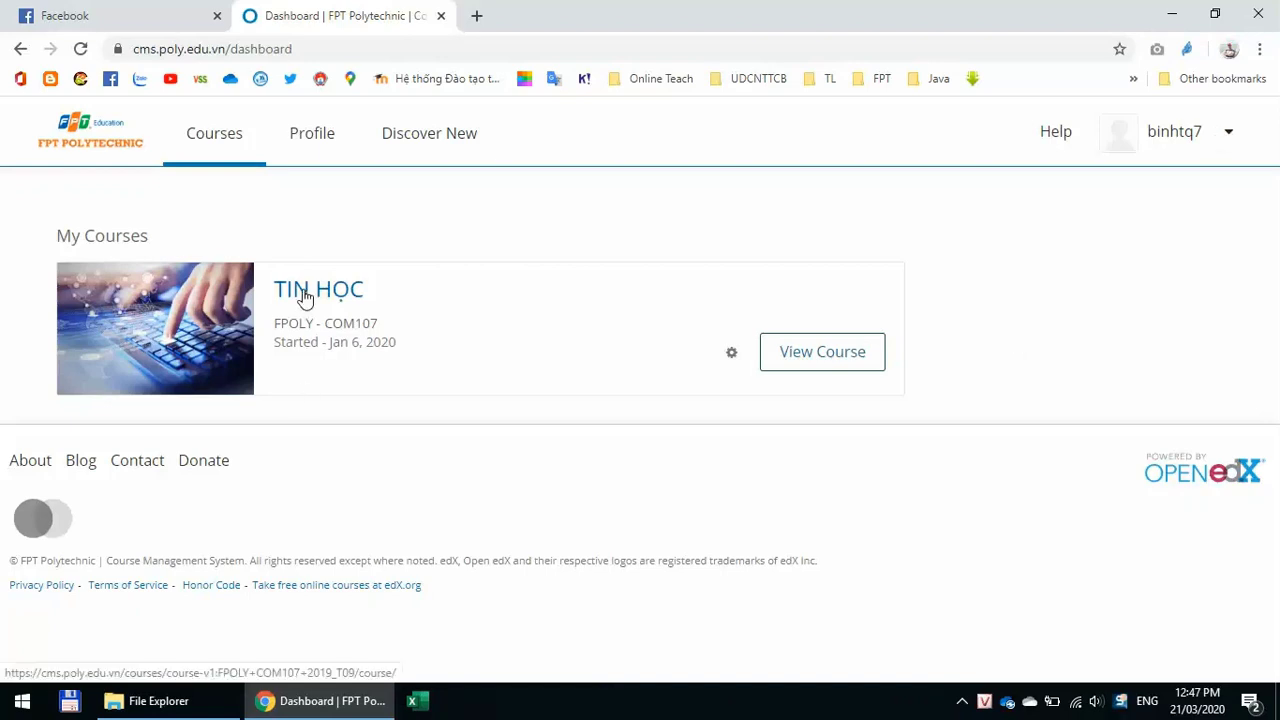
{"action": "left_click", "coordinate": [828, 368]}
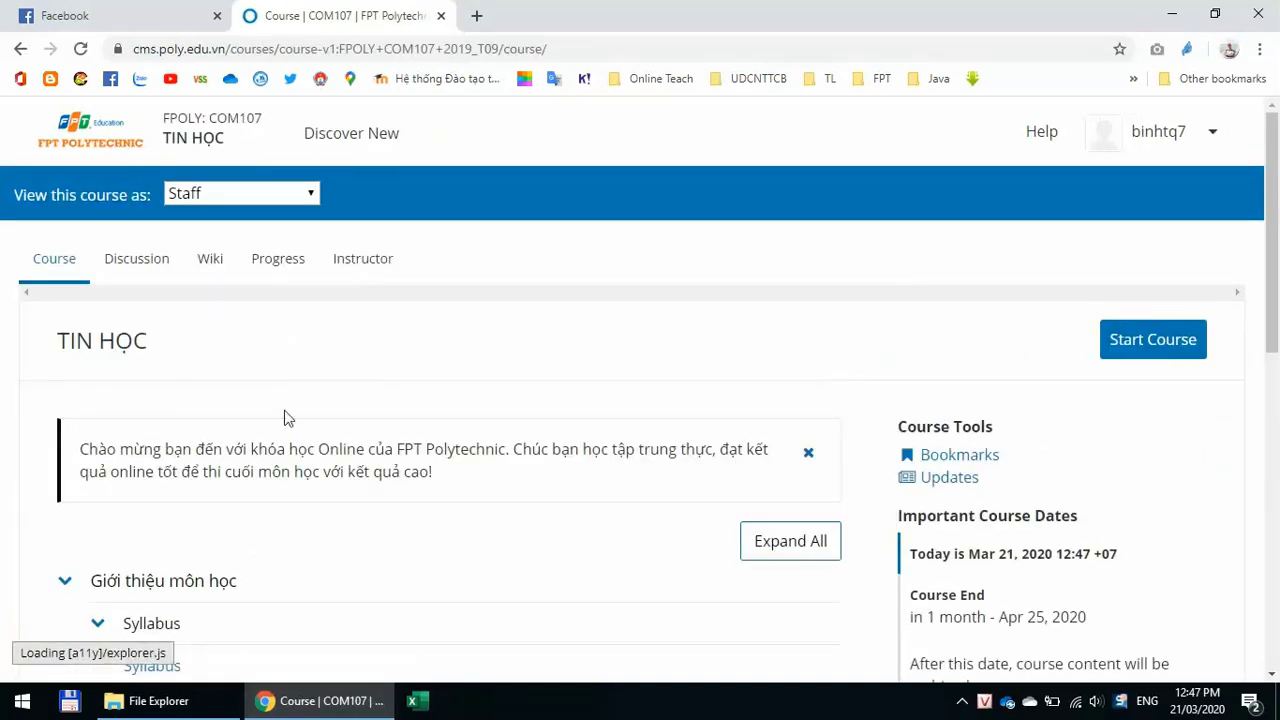
{"action": "scroll", "coordinate": [245, 440], "scroll_direction": "down", "scroll_amount": 3}
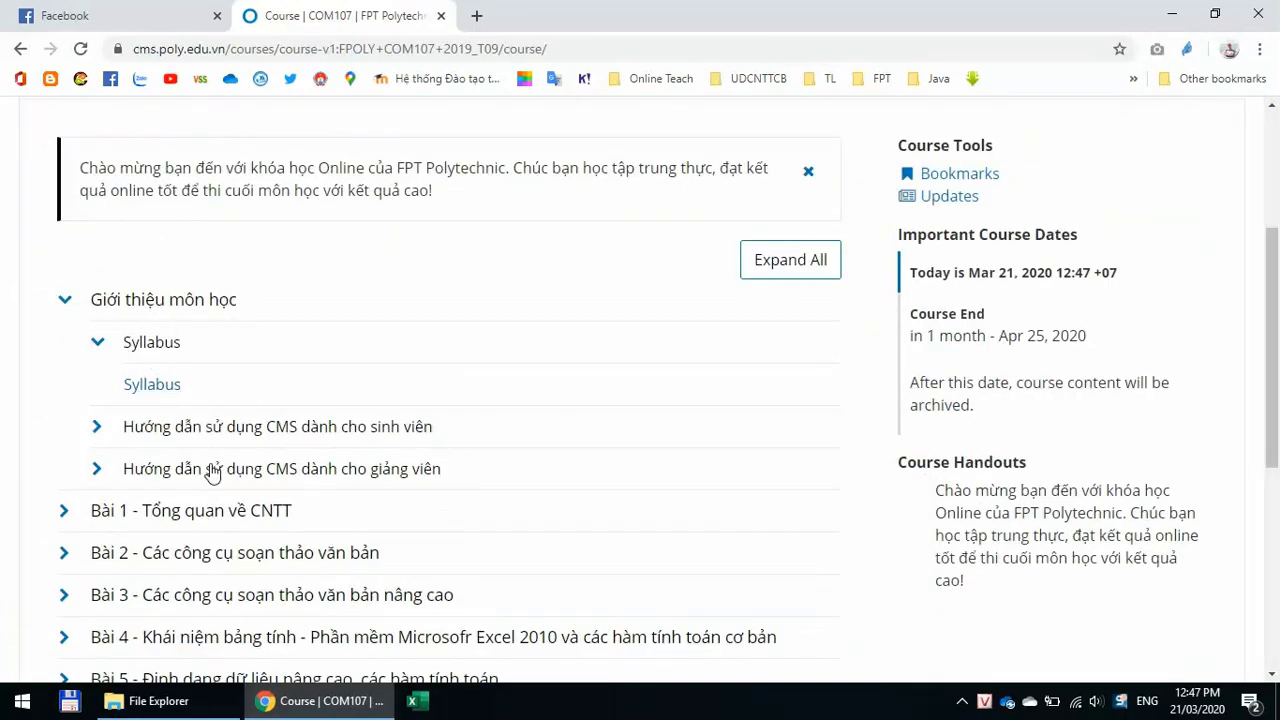
{"action": "scroll", "coordinate": [212, 473], "scroll_direction": "down", "scroll_amount": 5}
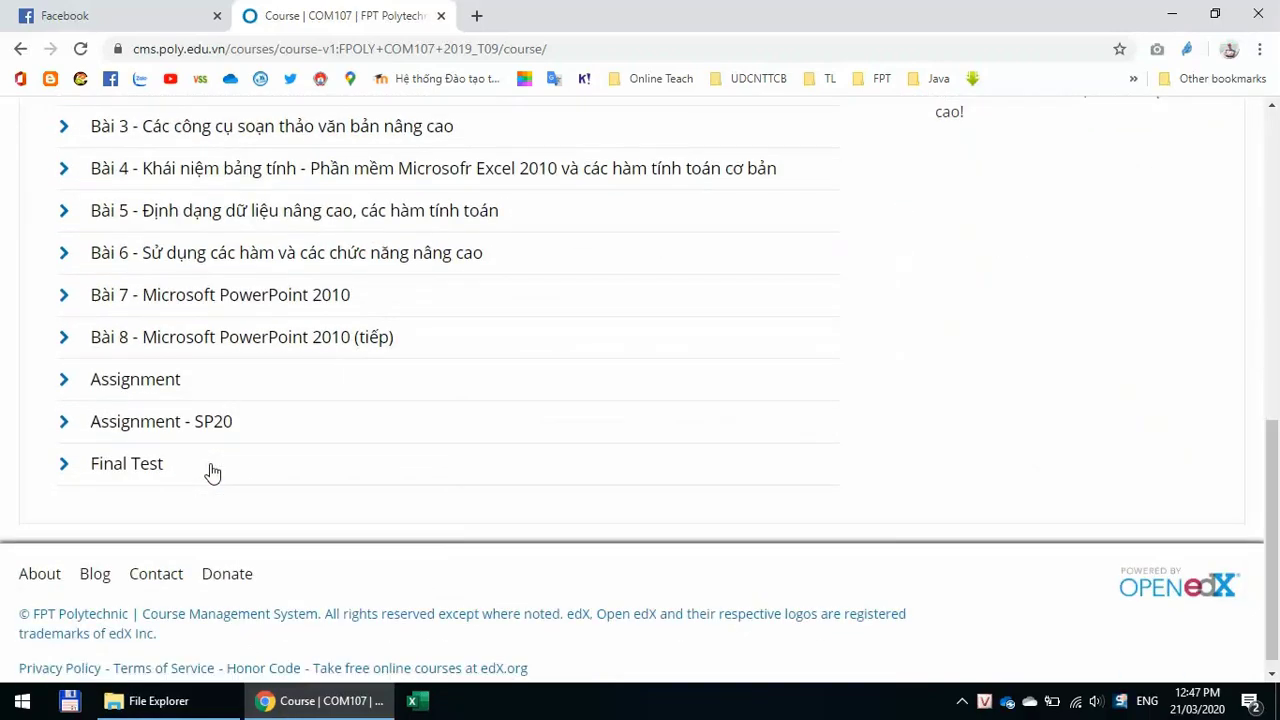
{"action": "scroll", "coordinate": [212, 473], "scroll_direction": "up", "scroll_amount": 3}
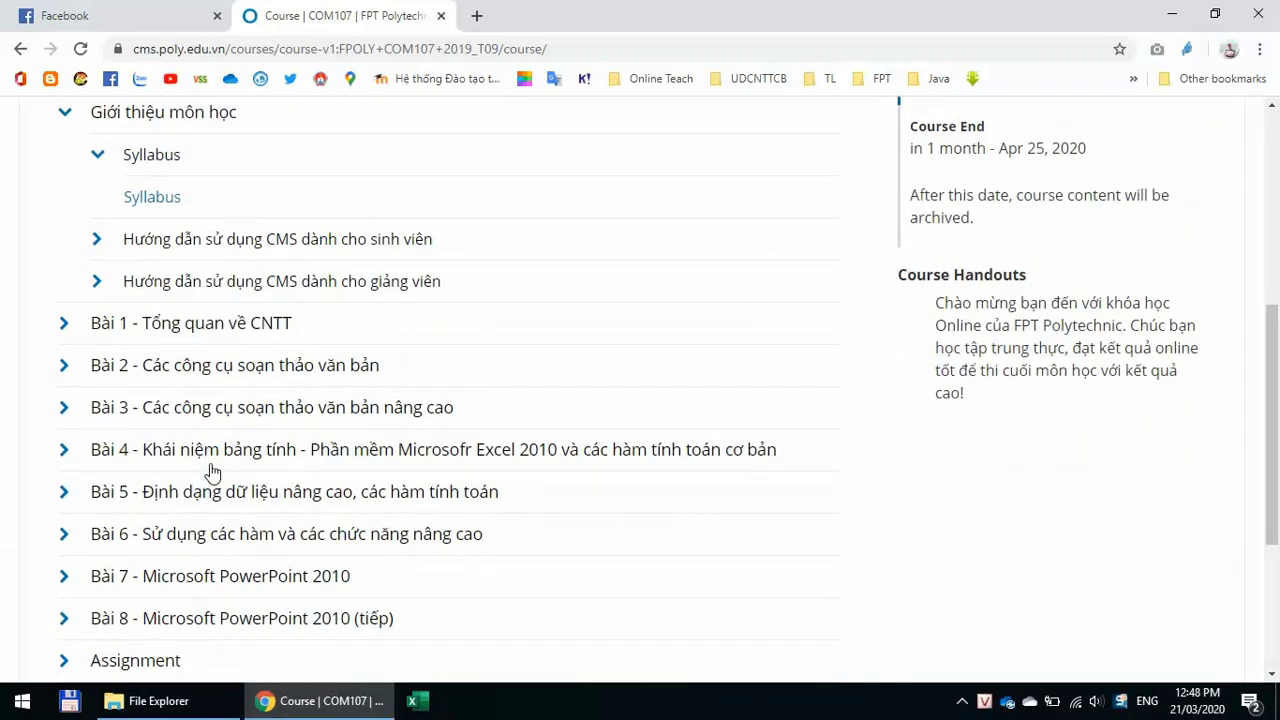
{"action": "scroll", "coordinate": [212, 473], "scroll_direction": "up", "scroll_amount": 1}
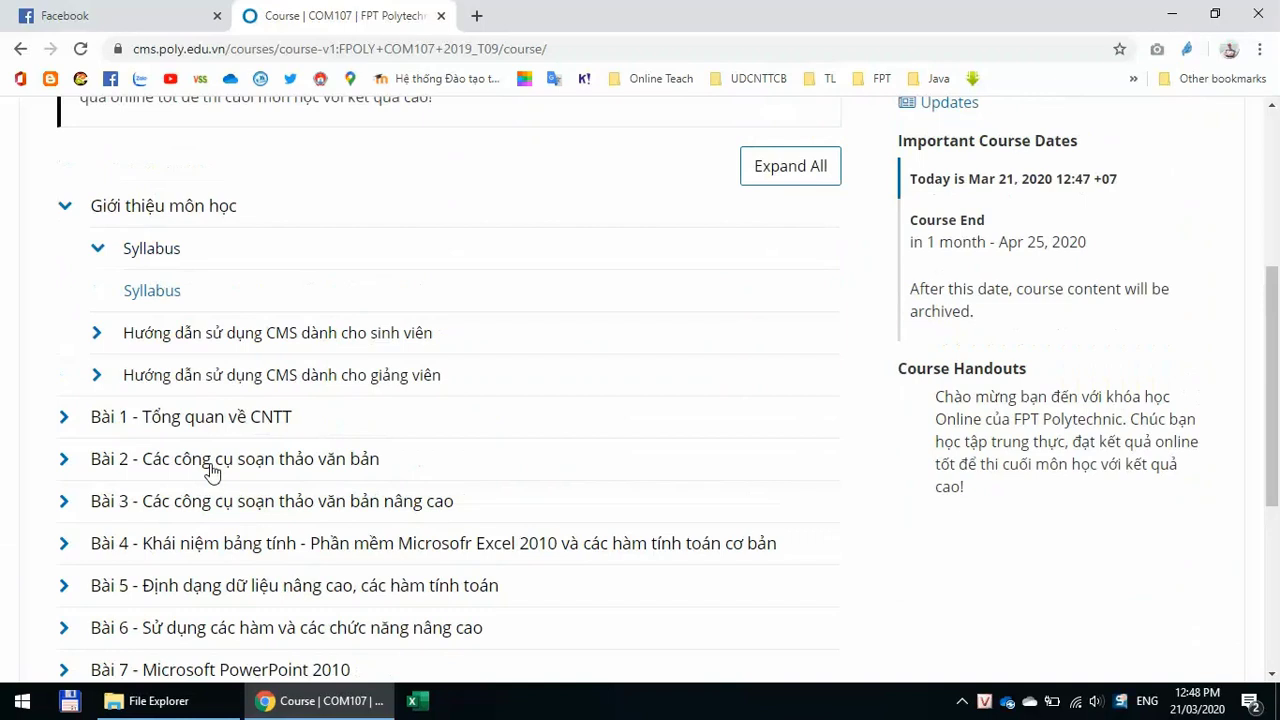
Step: Open the Syllabus unit under Giới thiệu môn học and read through the COM107 syllabus table
{"action": "left_click", "coordinate": [148, 294]}
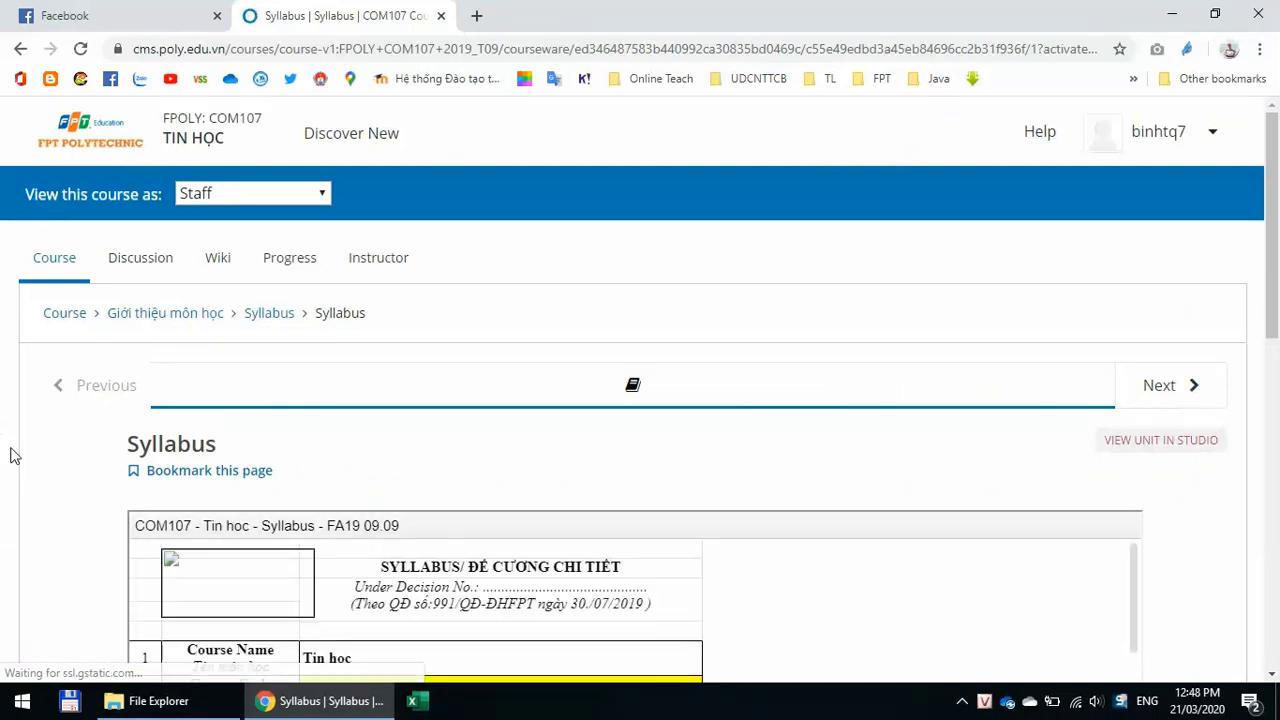
{"action": "scroll", "coordinate": [8, 456], "scroll_direction": "down", "scroll_amount": 4}
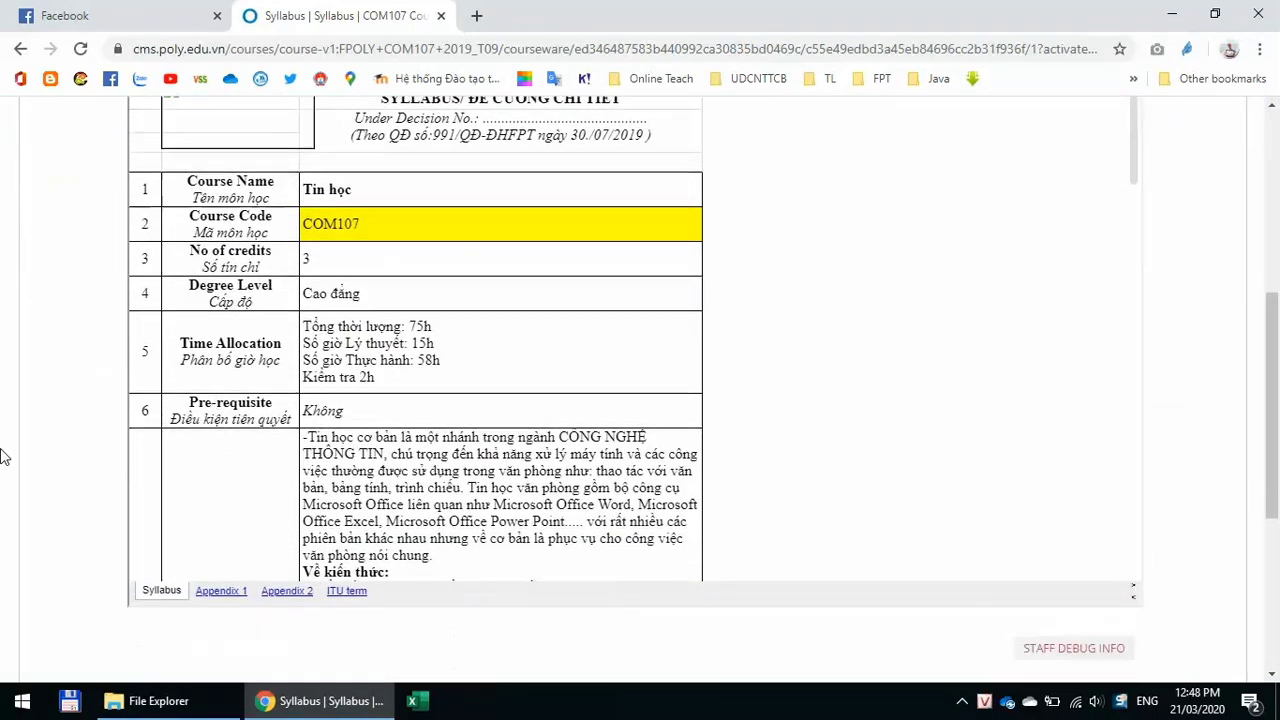
{"action": "scroll", "coordinate": [345, 453], "scroll_direction": "down", "scroll_amount": 4}
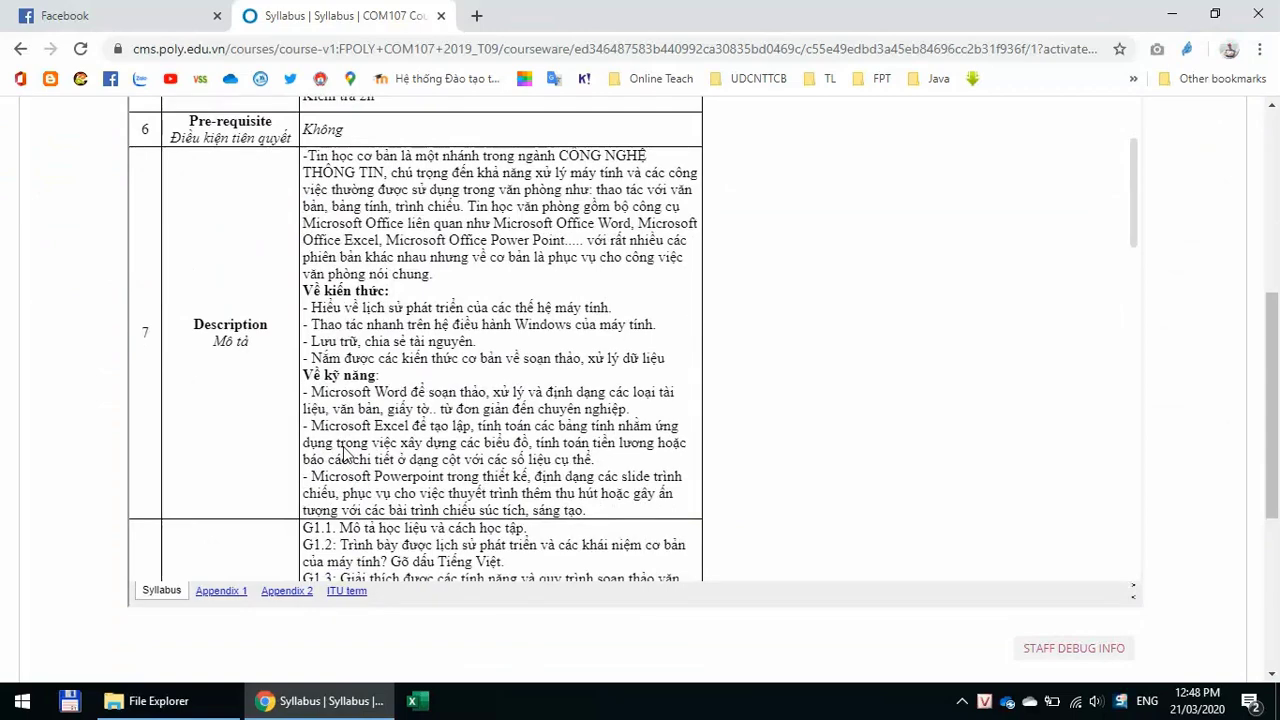
{"action": "scroll", "coordinate": [508, 360], "scroll_direction": "down", "scroll_amount": 3}
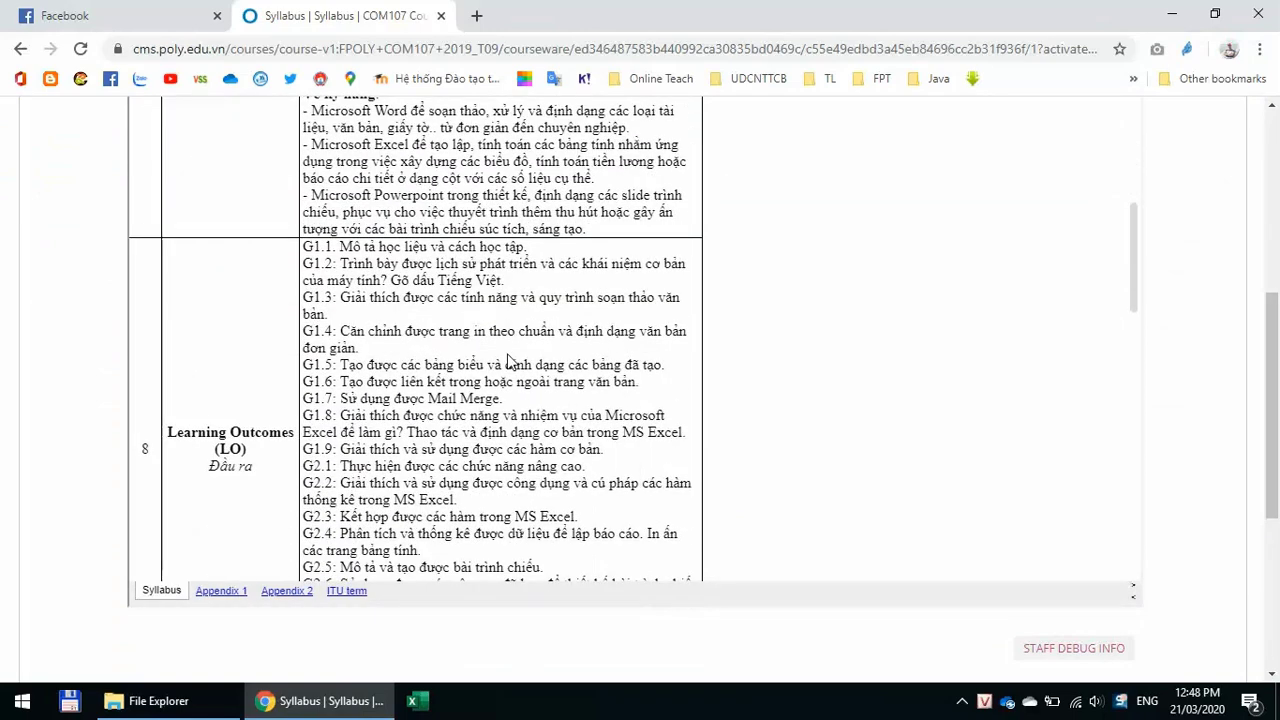
{"action": "scroll", "coordinate": [508, 360], "scroll_direction": "down", "scroll_amount": 9}
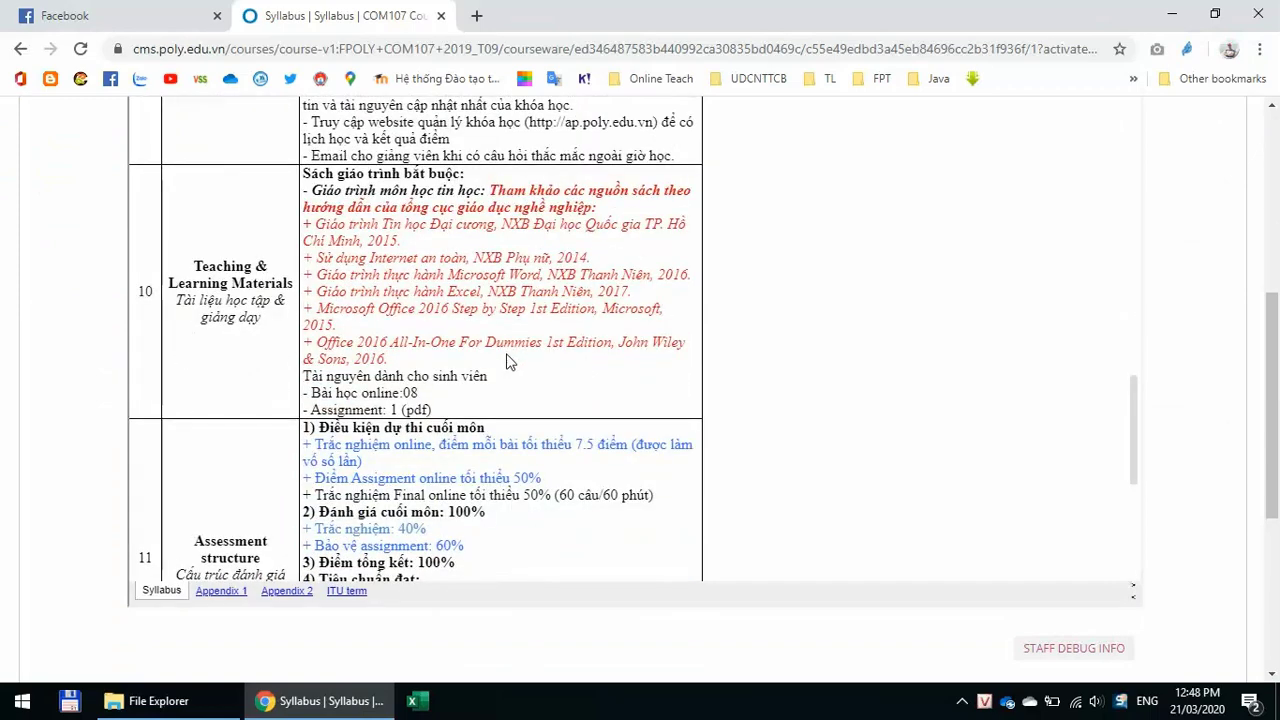
{"action": "scroll", "coordinate": [508, 361], "scroll_direction": "down", "scroll_amount": 2}
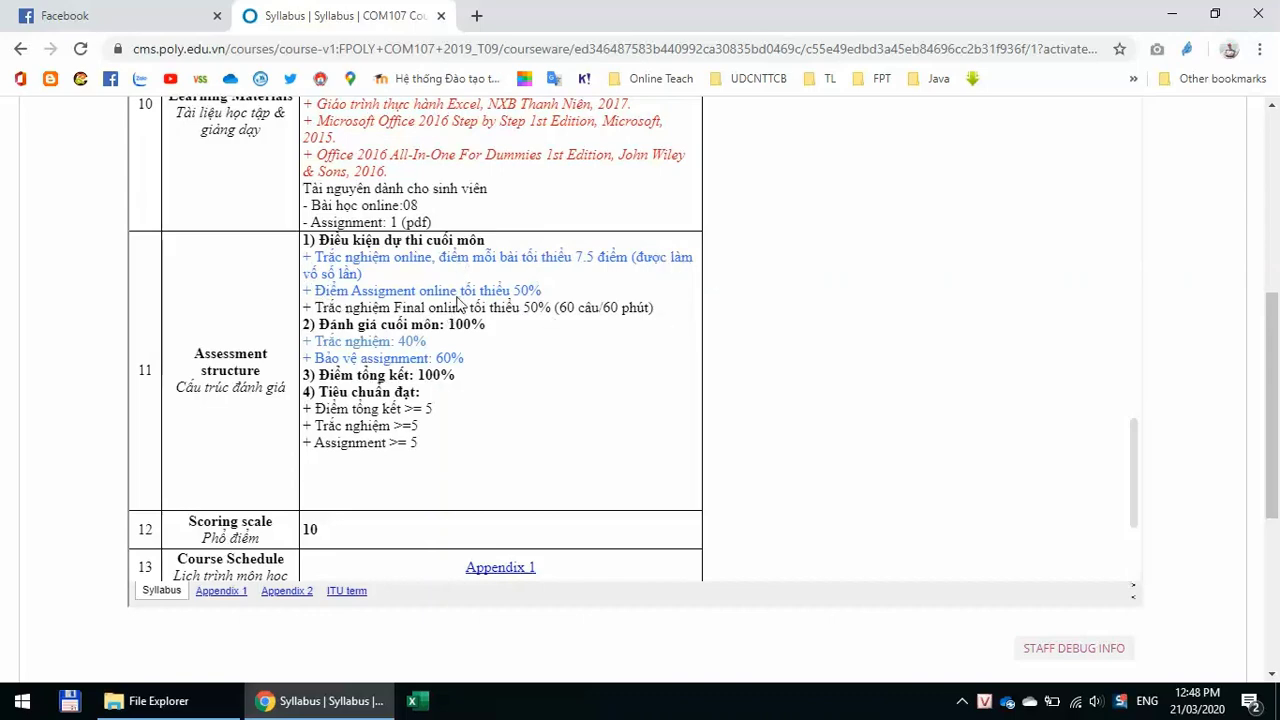
{"action": "scroll", "coordinate": [457, 303], "scroll_direction": "up", "scroll_amount": 15}
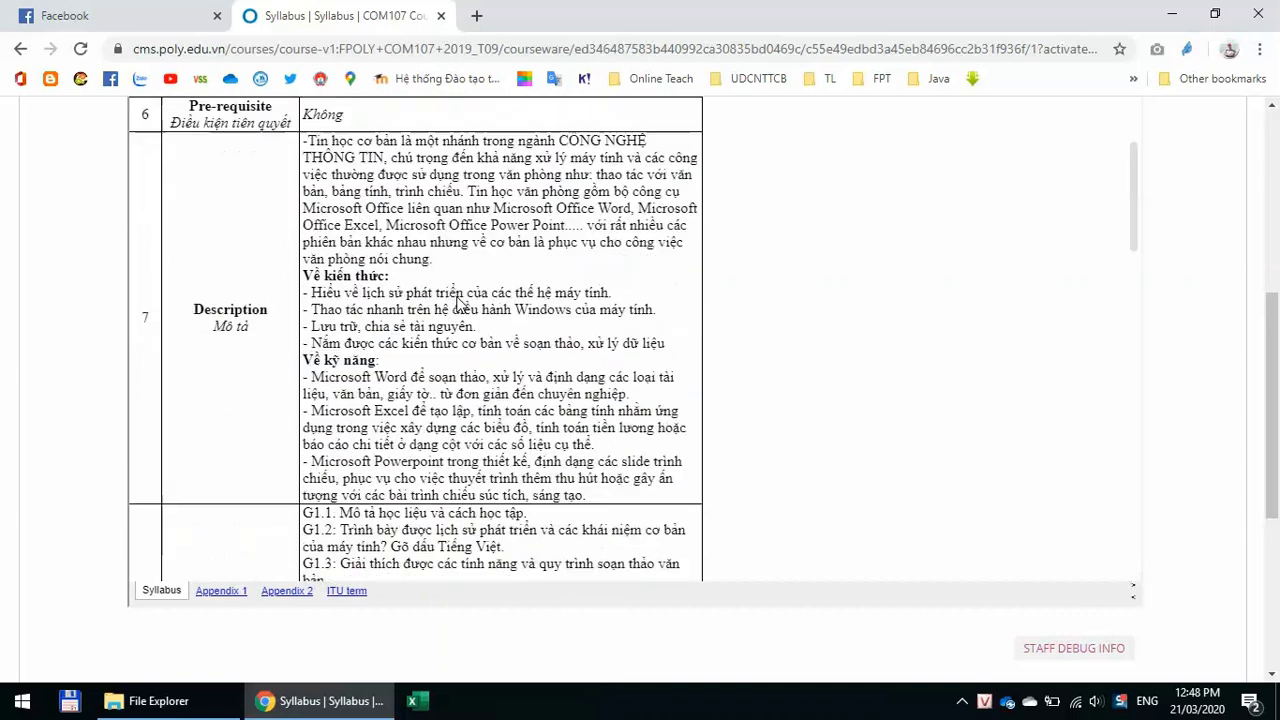
{"action": "scroll", "coordinate": [925, 298], "scroll_direction": "up", "scroll_amount": 5}
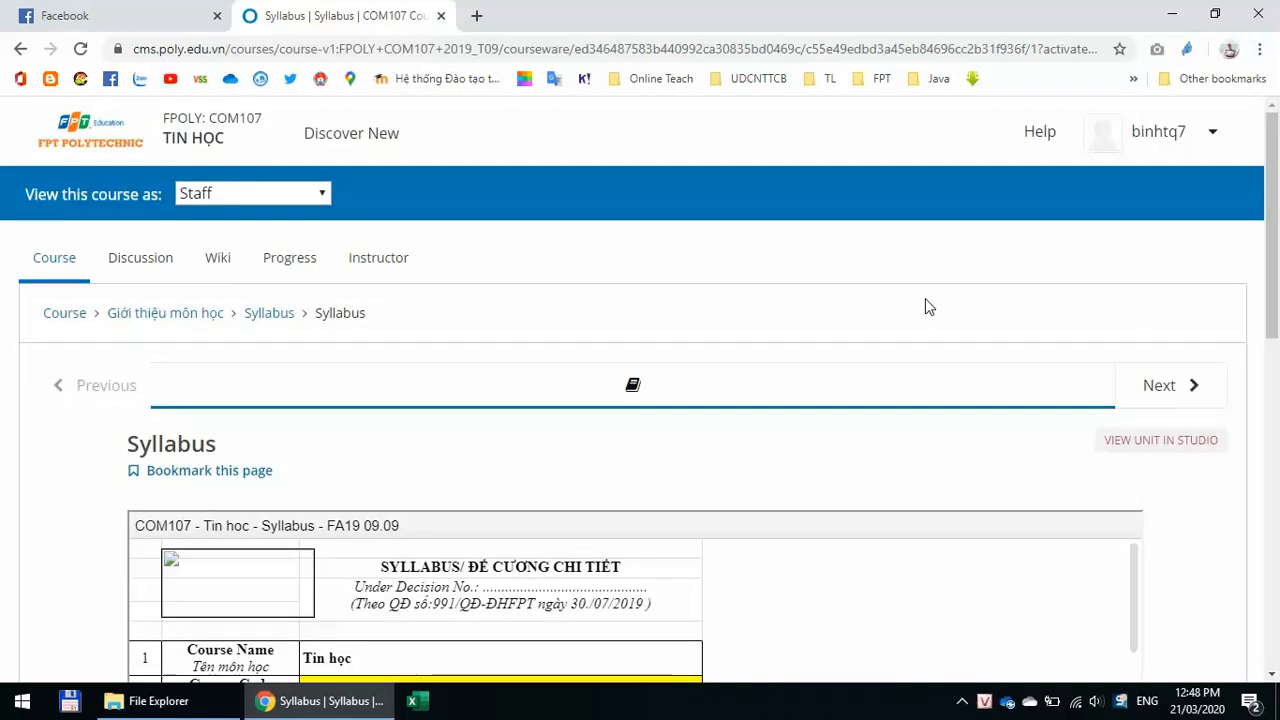
Step: Show the COM107 Progress chart at 90% zoom, with quiz scores and the 97% total
{"action": "left_click", "coordinate": [290, 270]}
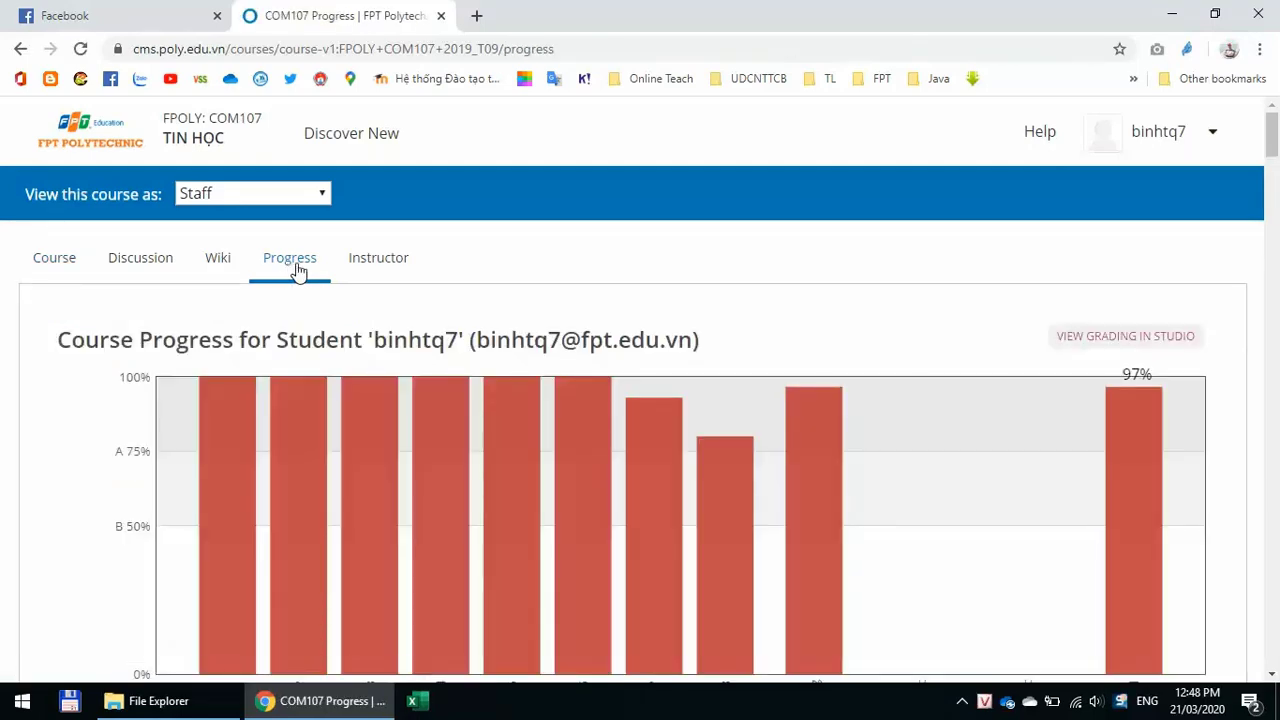
{"action": "scroll", "coordinate": [808, 387], "scroll_direction": "down", "scroll_amount": 3}
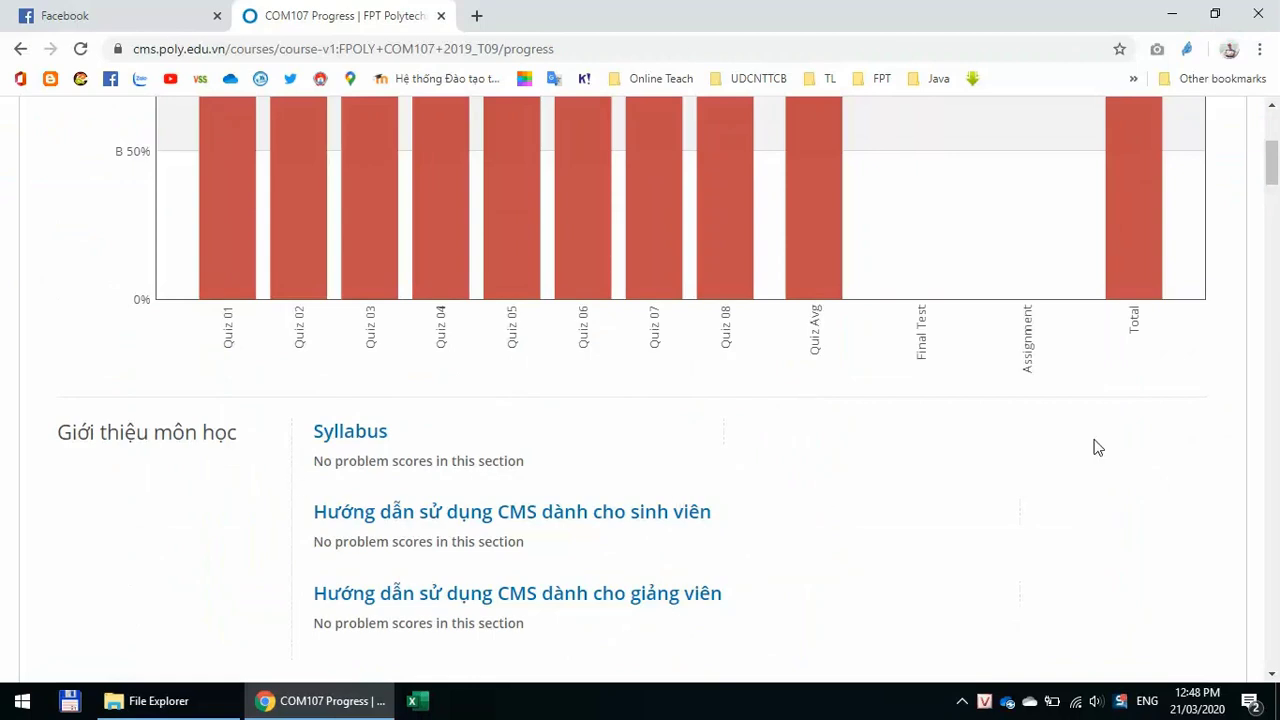
{"action": "key", "text": "ctrl+minus"}
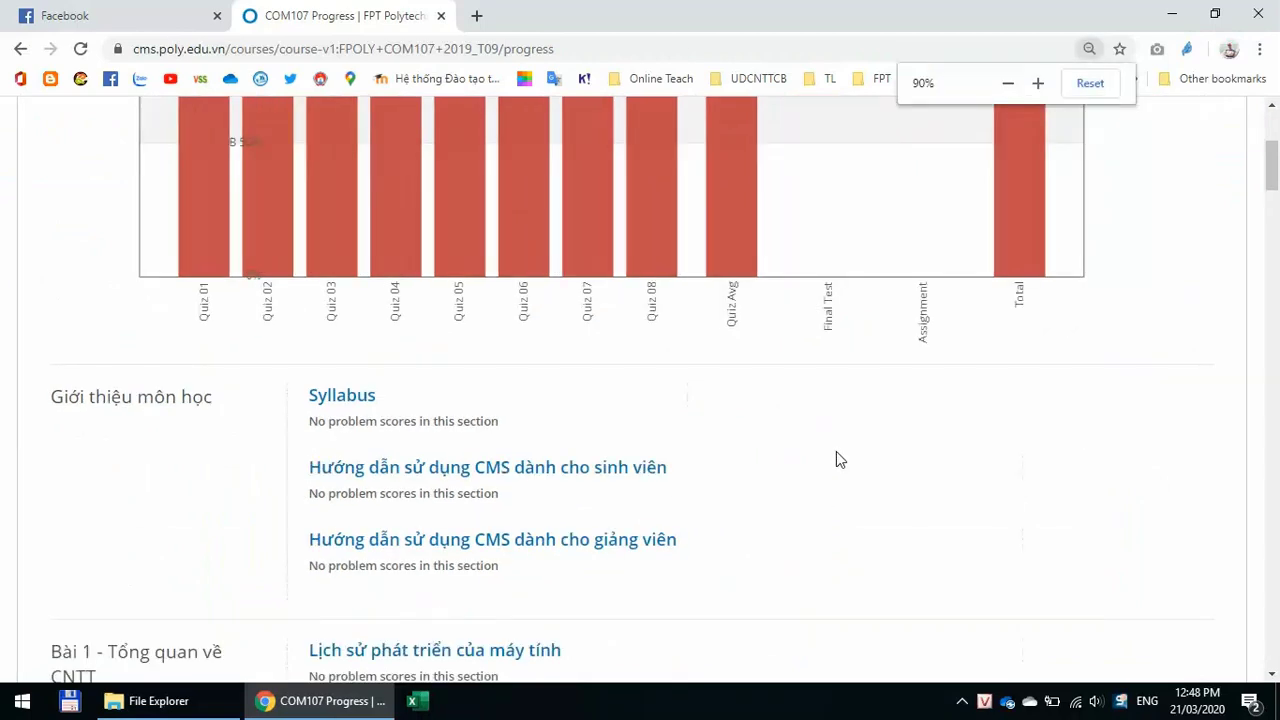
{"action": "scroll", "coordinate": [838, 459], "scroll_direction": "up", "scroll_amount": 3}
{"action": "scroll", "coordinate": [838, 459], "scroll_direction": "down", "scroll_amount": 1}
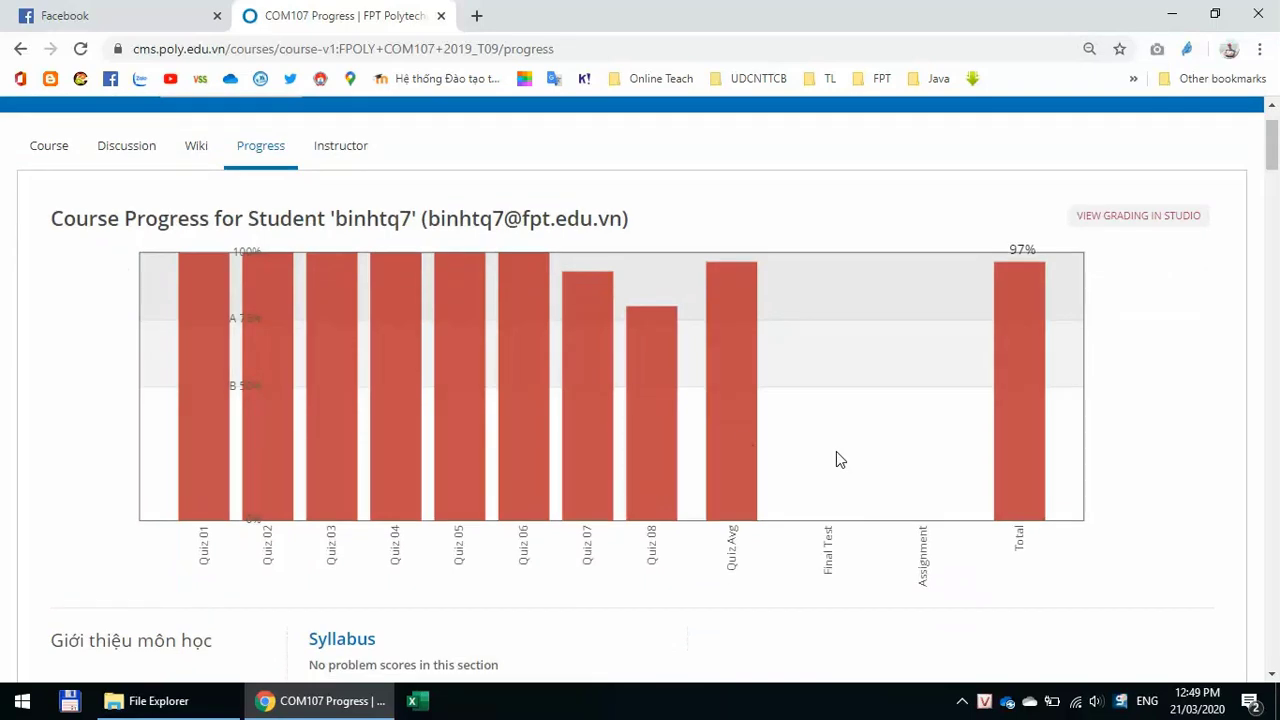
{"action": "scroll", "coordinate": [491, 370], "scroll_direction": "up", "scroll_amount": 1}
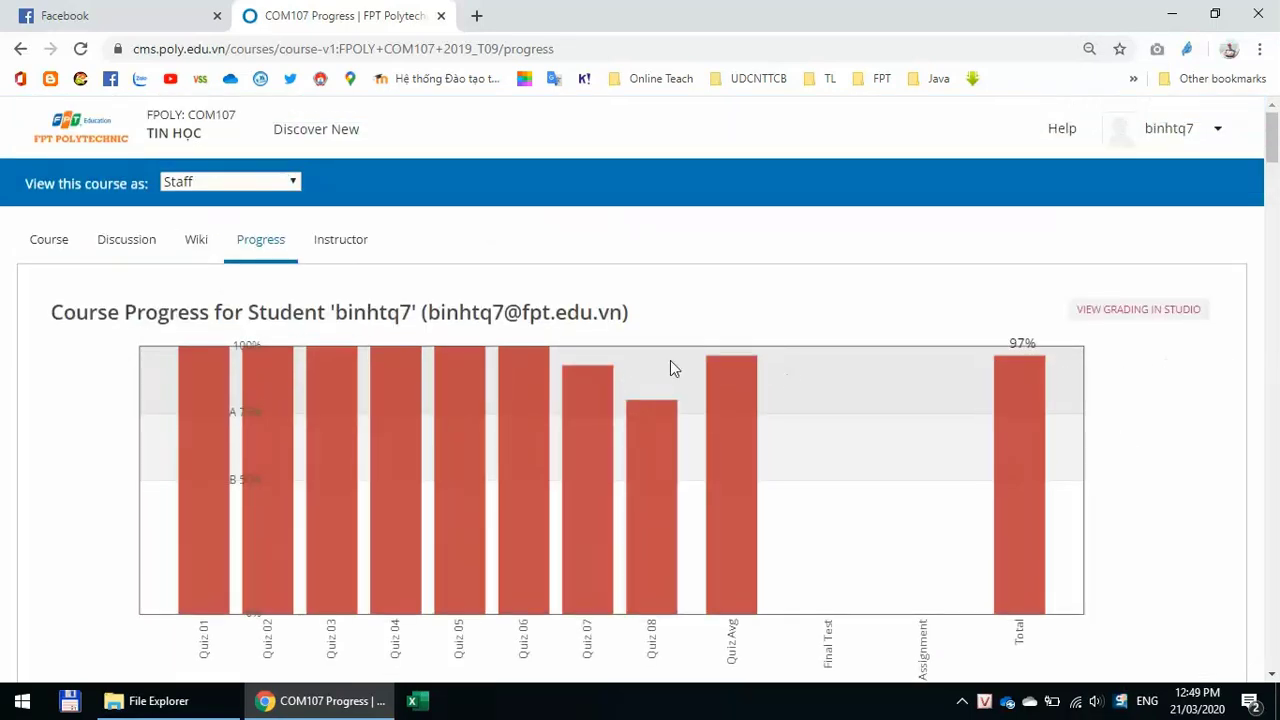
{"action": "scroll", "coordinate": [1071, 540], "scroll_direction": "down", "scroll_amount": 1}
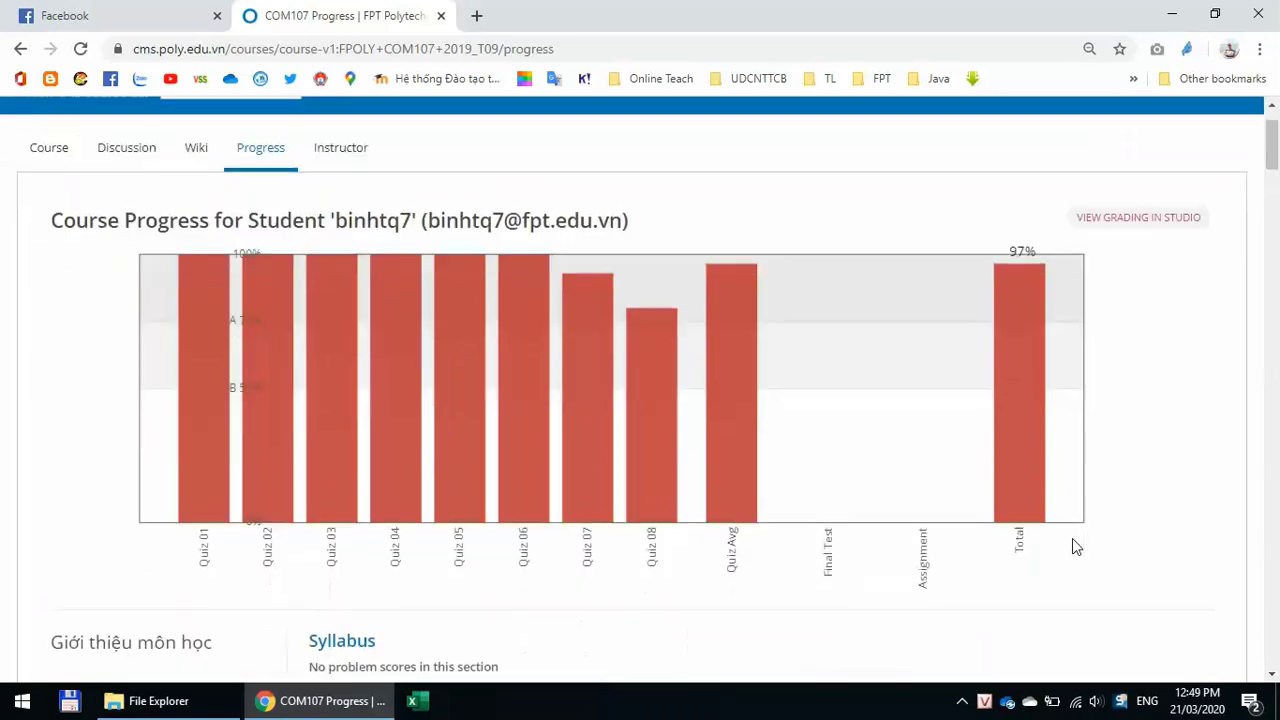
{"action": "scroll", "coordinate": [1072, 540], "scroll_direction": "up", "scroll_amount": 1}
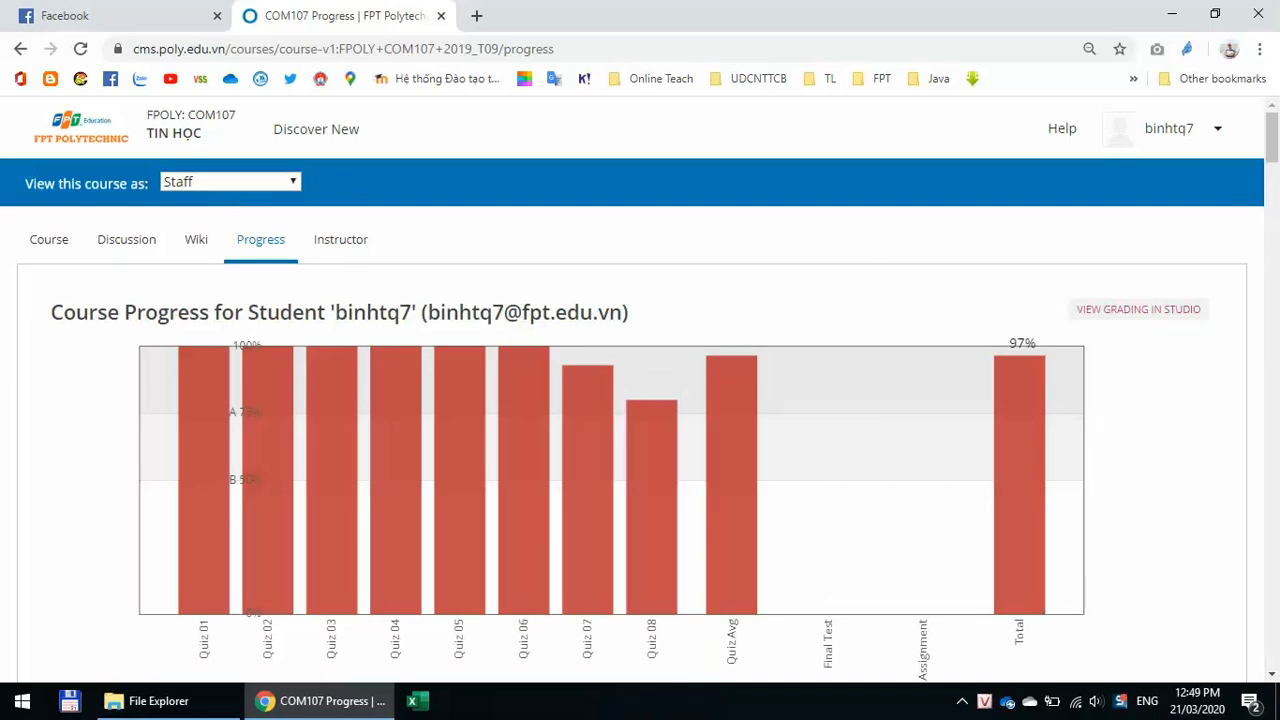
{"action": "left_click", "coordinate": [22, 700]}
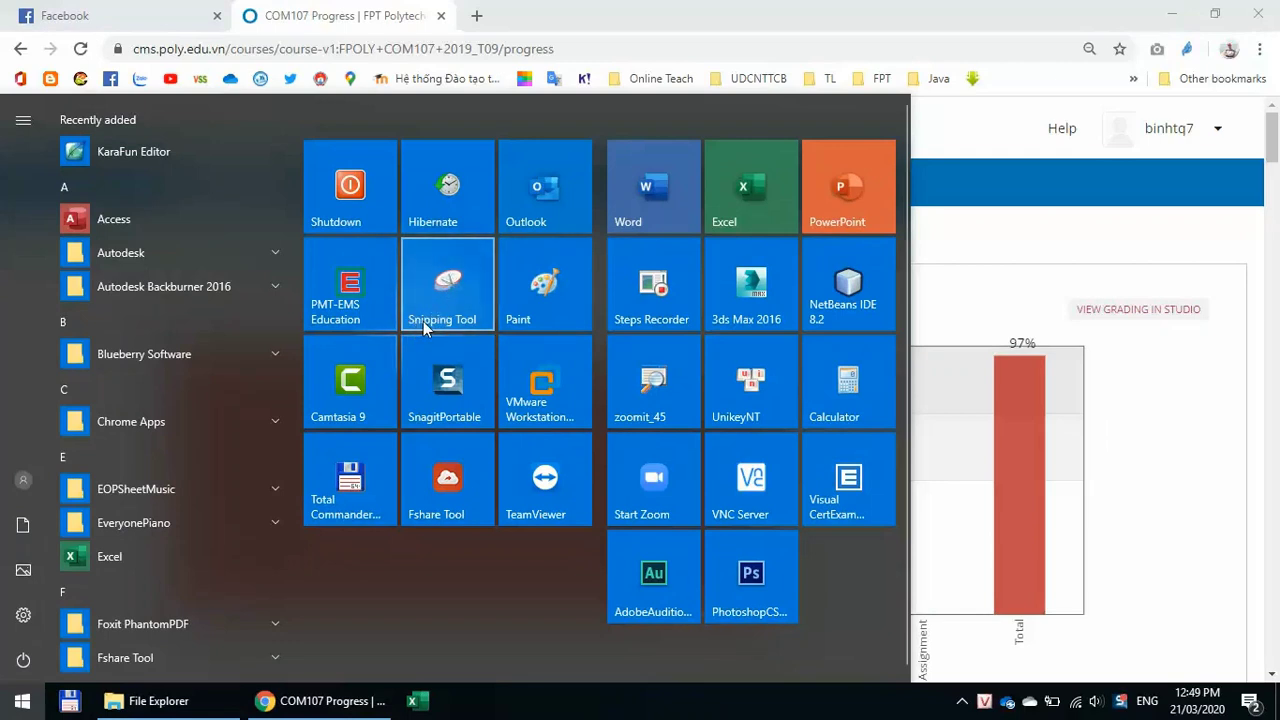
Step: Launch Snipping Tool from a 'snip' search and capture the COM107 Progress page with its chart
{"action": "left_click", "coordinate": [20, 704]}
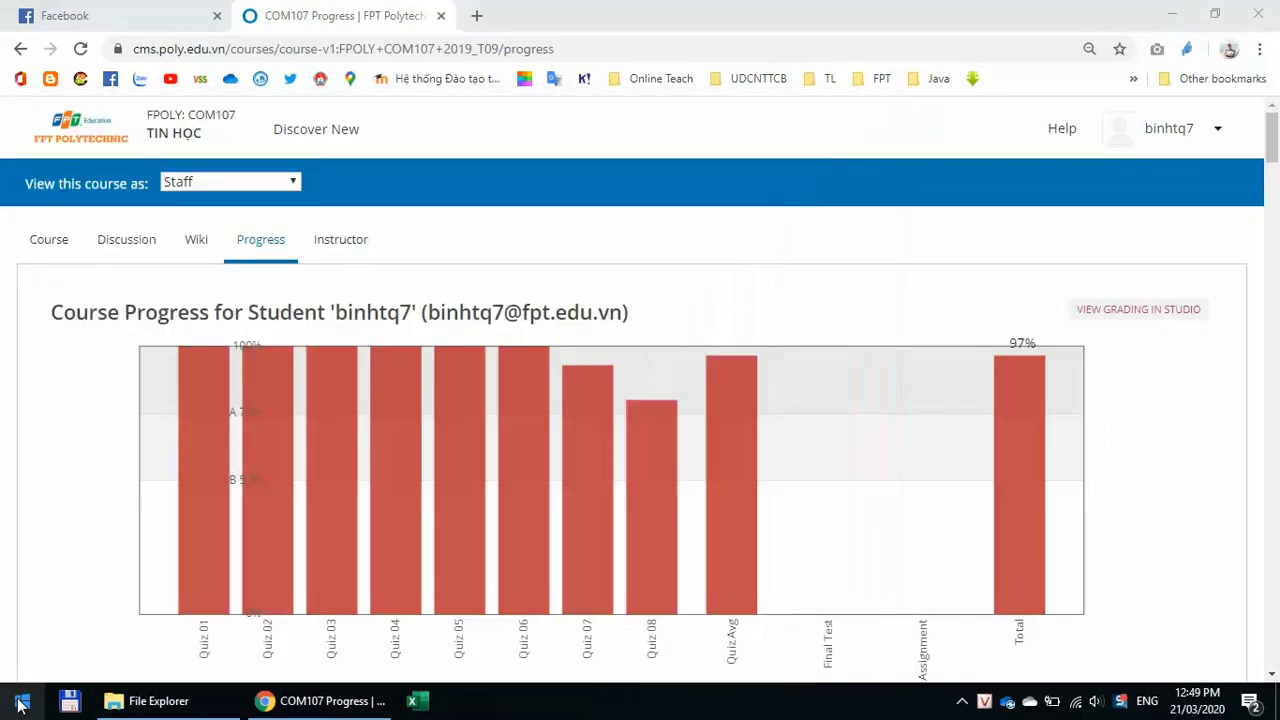
{"action": "left_click", "coordinate": [21, 704]}
{"action": "type", "text": "snip"}
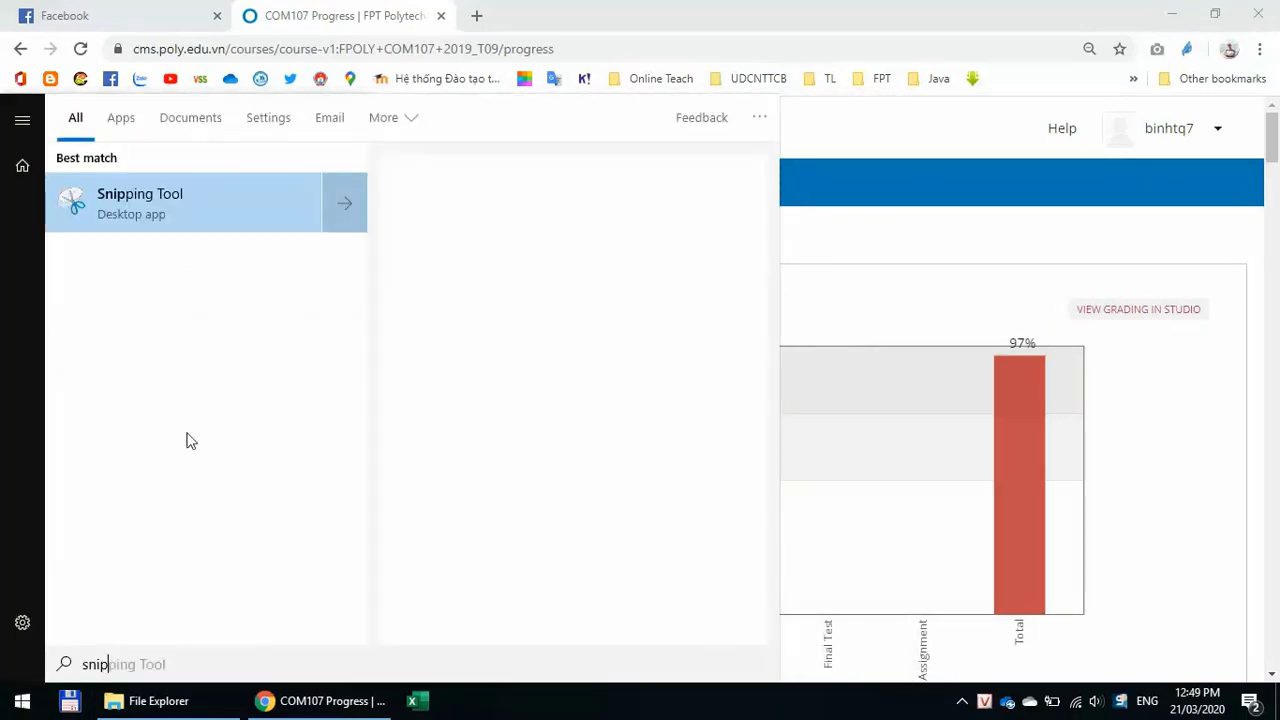
{"action": "left_click", "coordinate": [145, 200]}
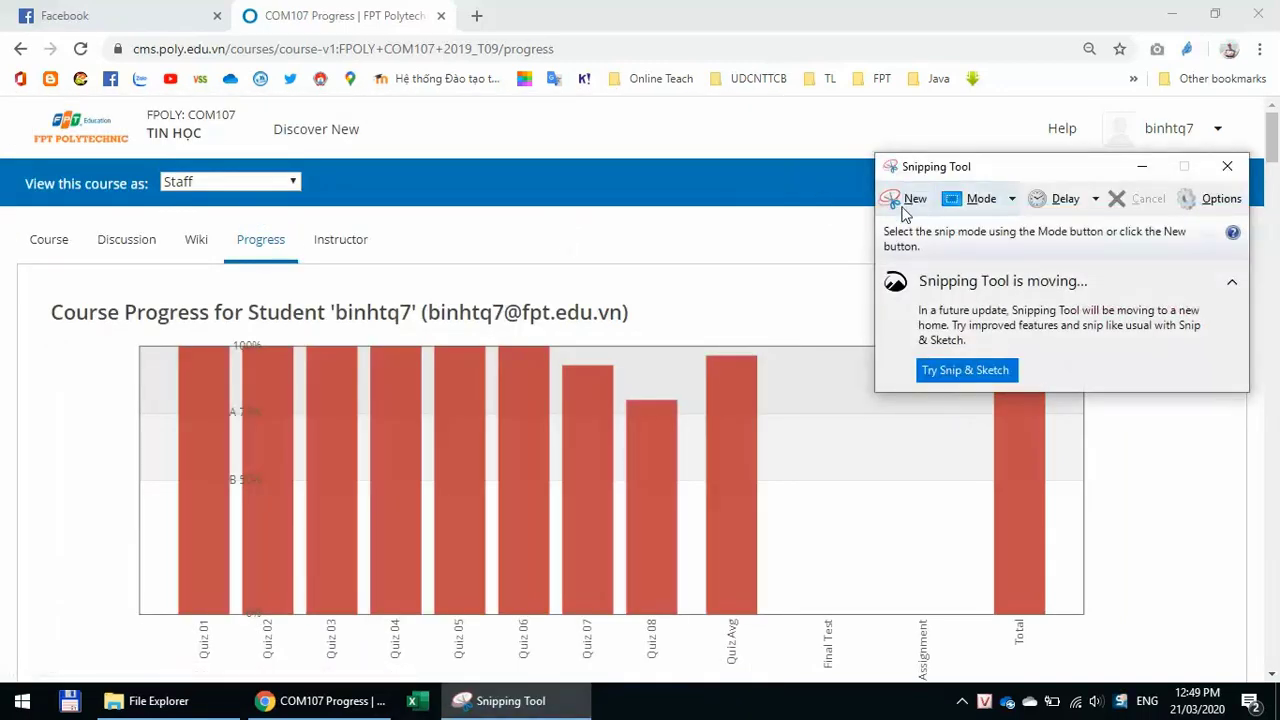
{"action": "left_click", "coordinate": [905, 204]}
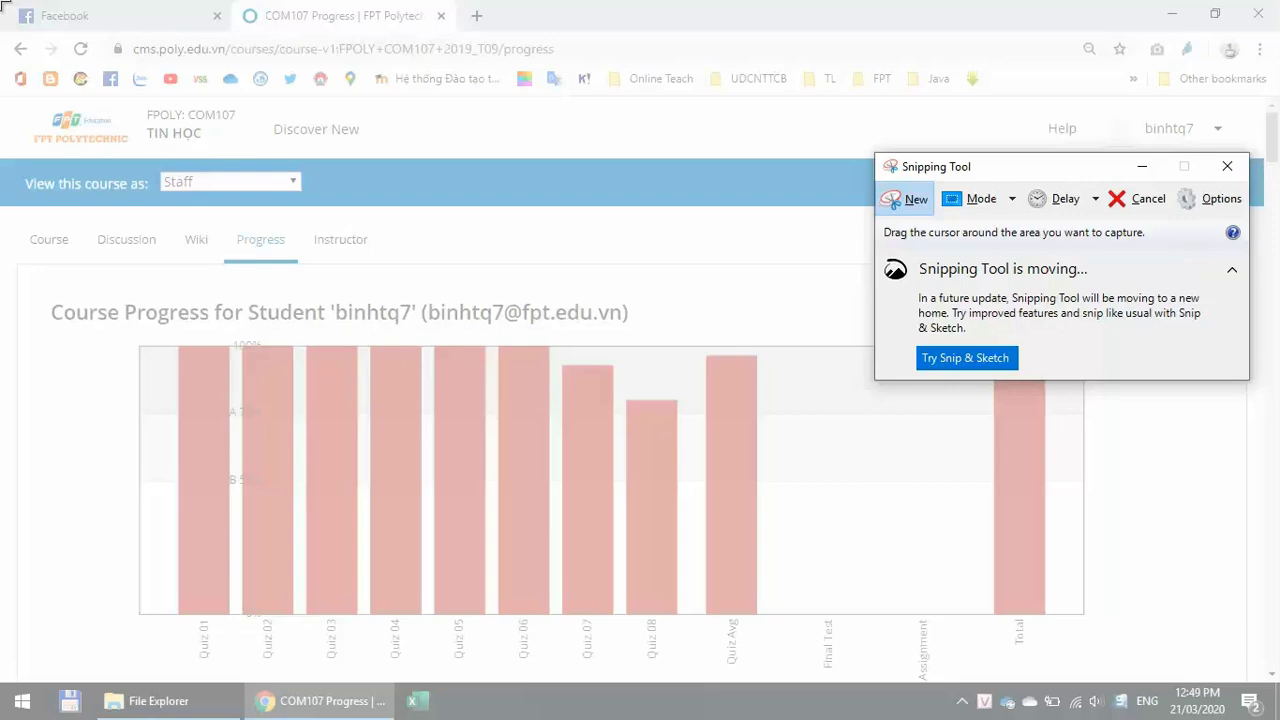
{"action": "left_click_drag", "start_coordinate": [5, 8], "coordinate": [642, 595]}
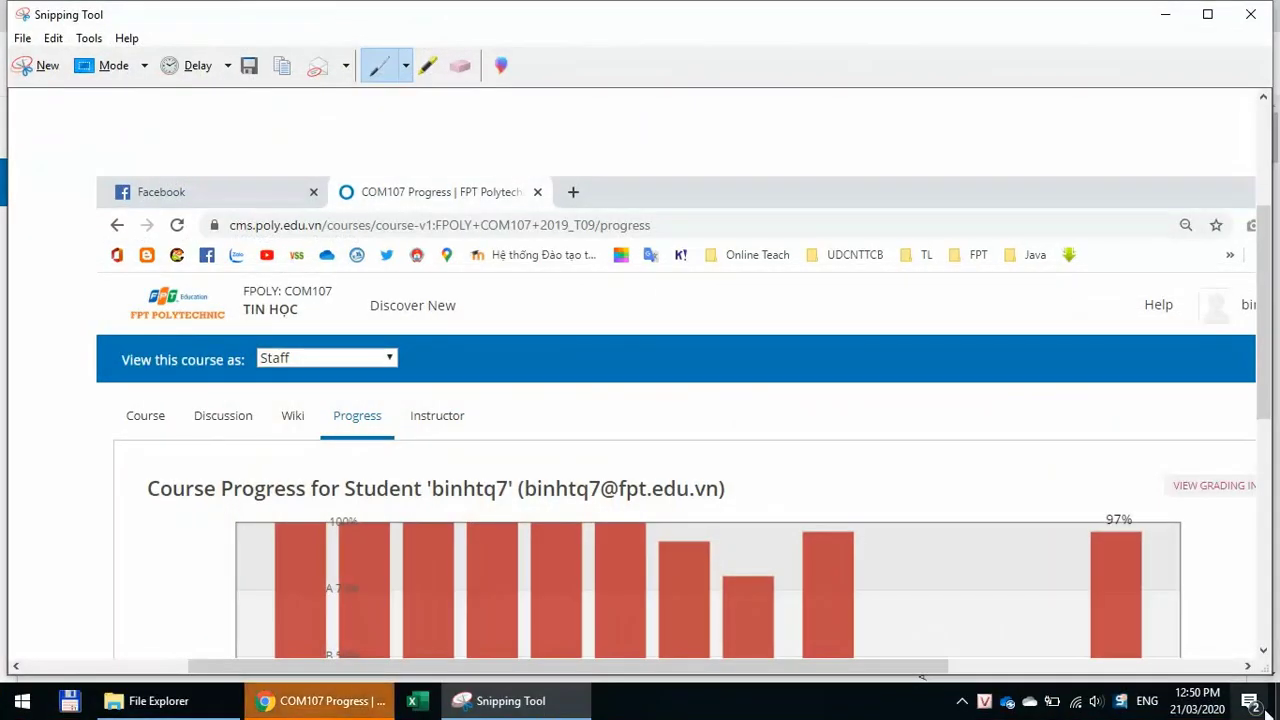
Step: Save the snip as a PNG on the Desktop, named with the student's ID and full name
{"action": "scroll", "coordinate": [640, 380], "scroll_direction": "down", "scroll_amount": 1}
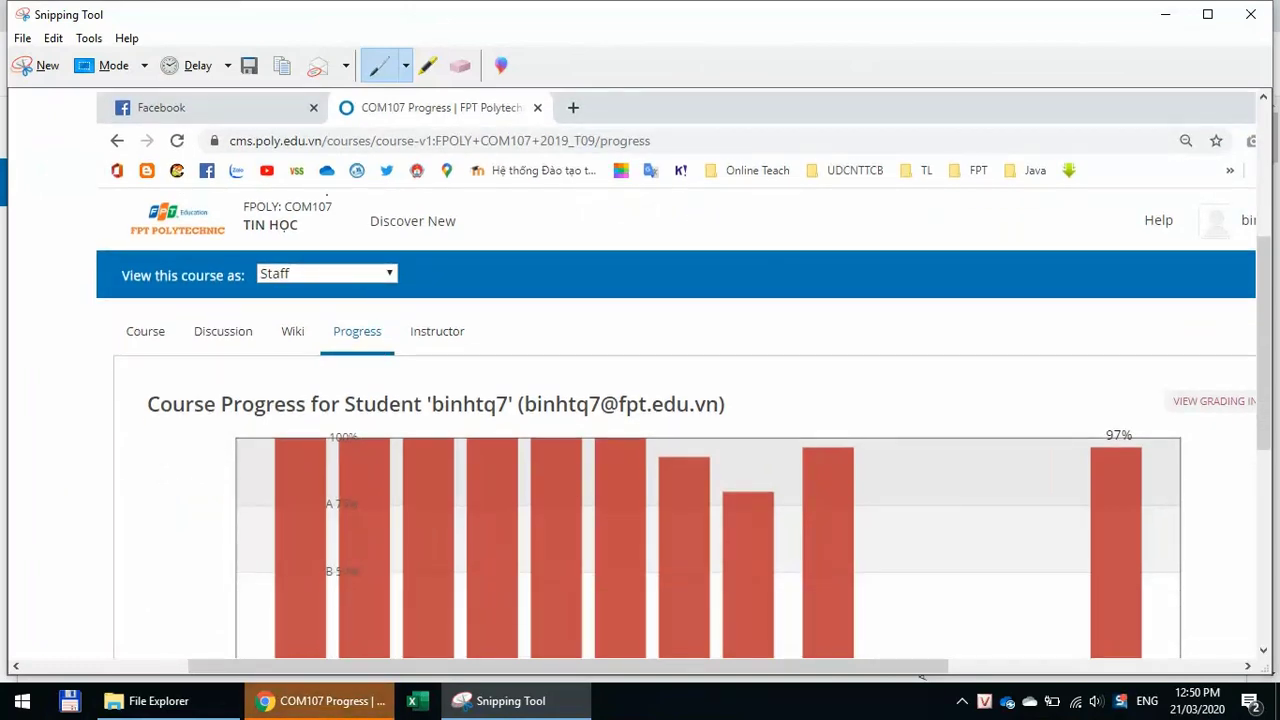
{"action": "left_click", "coordinate": [249, 66]}
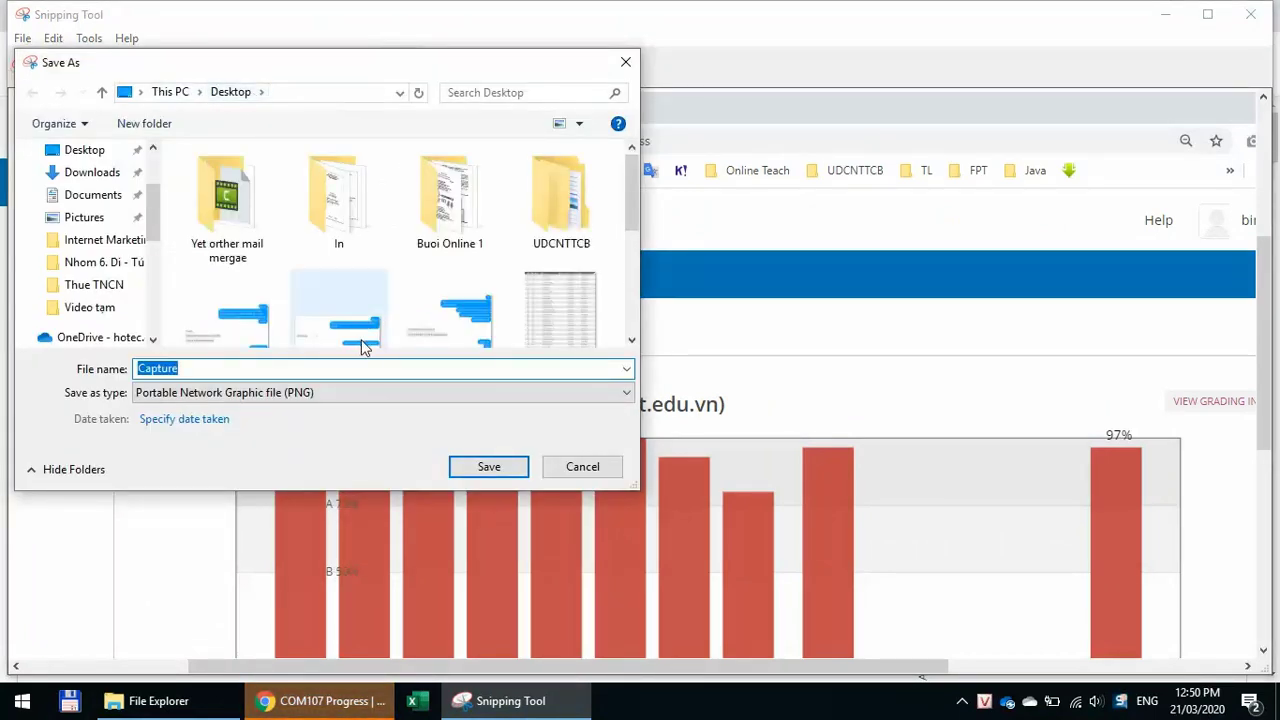
{"action": "type", "text": "MSSV-Ho Ten"}
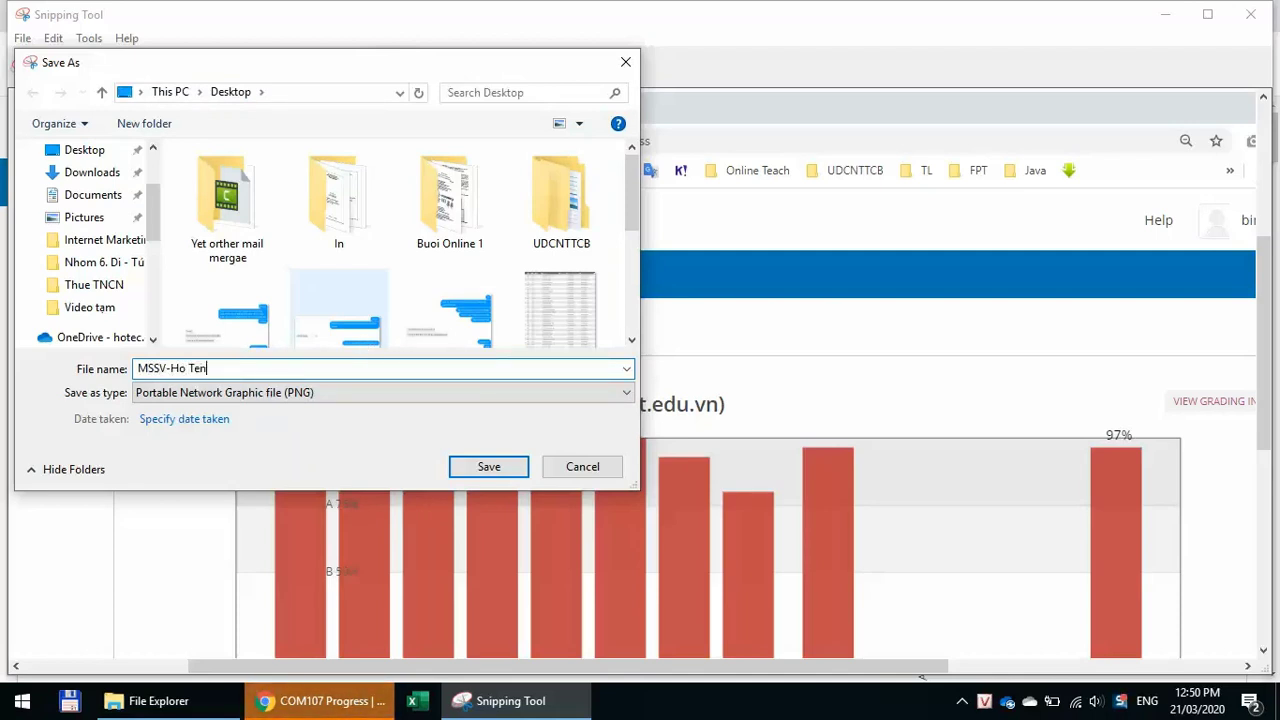
{"action": "key", "text": "ctrl+a"}
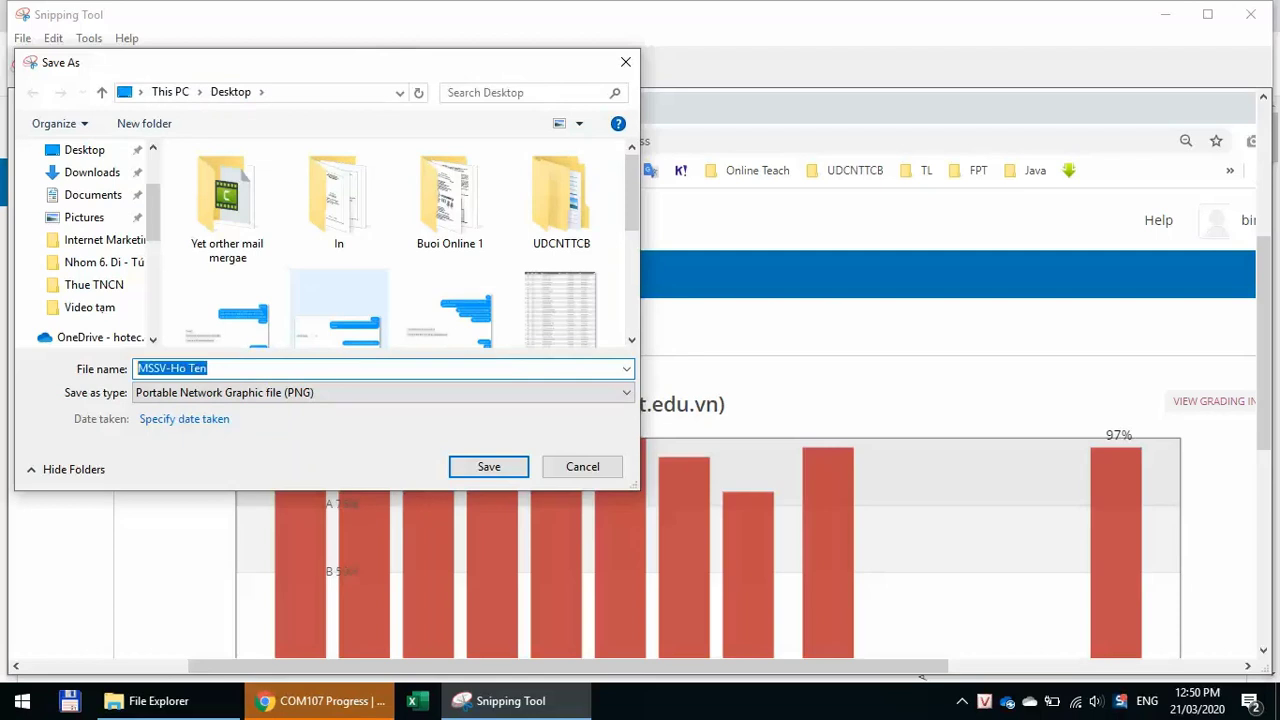
{"action": "type", "text": "PS153001-Tran Quang Binh"}
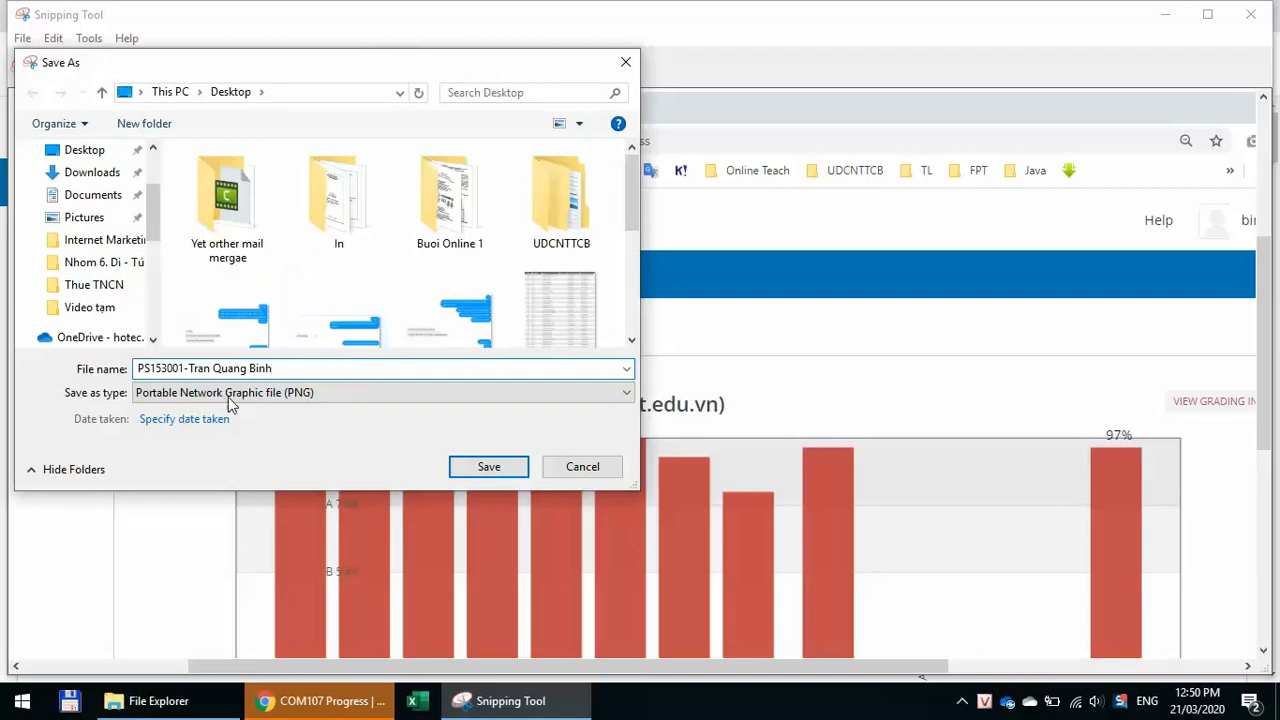
{"action": "left_click_drag", "start_coordinate": [324, 369], "coordinate": [44, 342]}
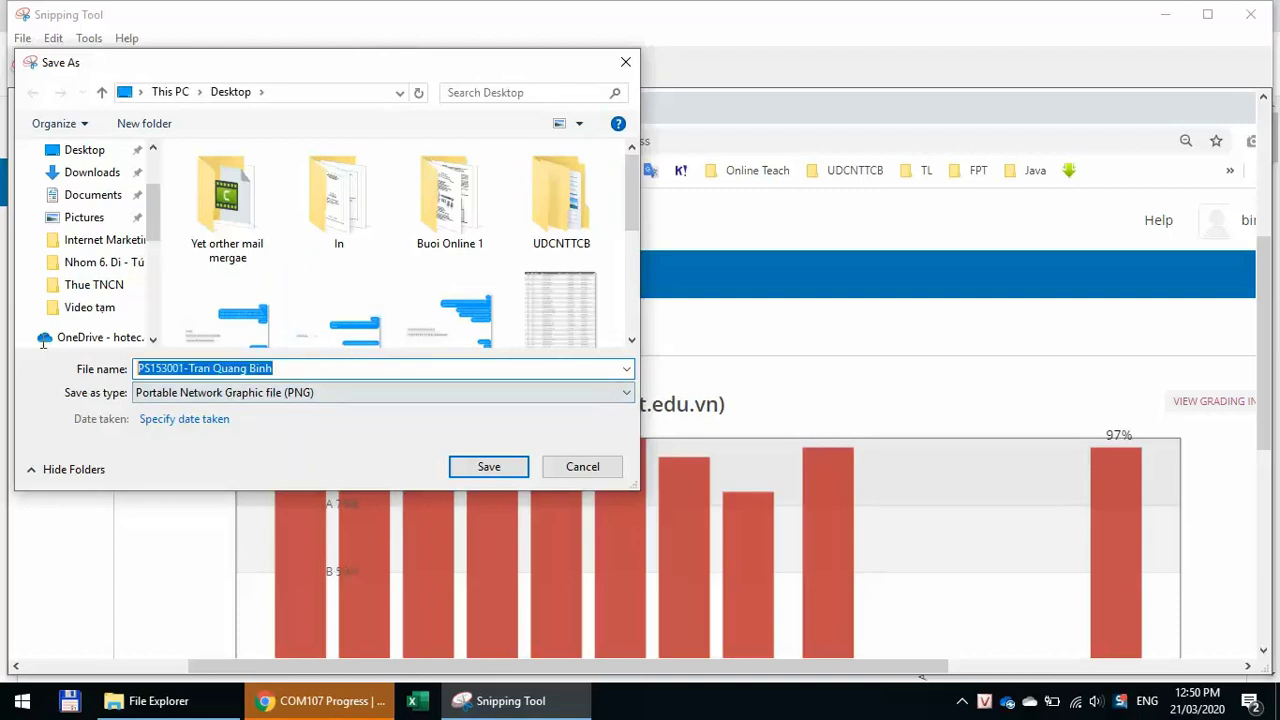
{"action": "left_click", "coordinate": [498, 472]}
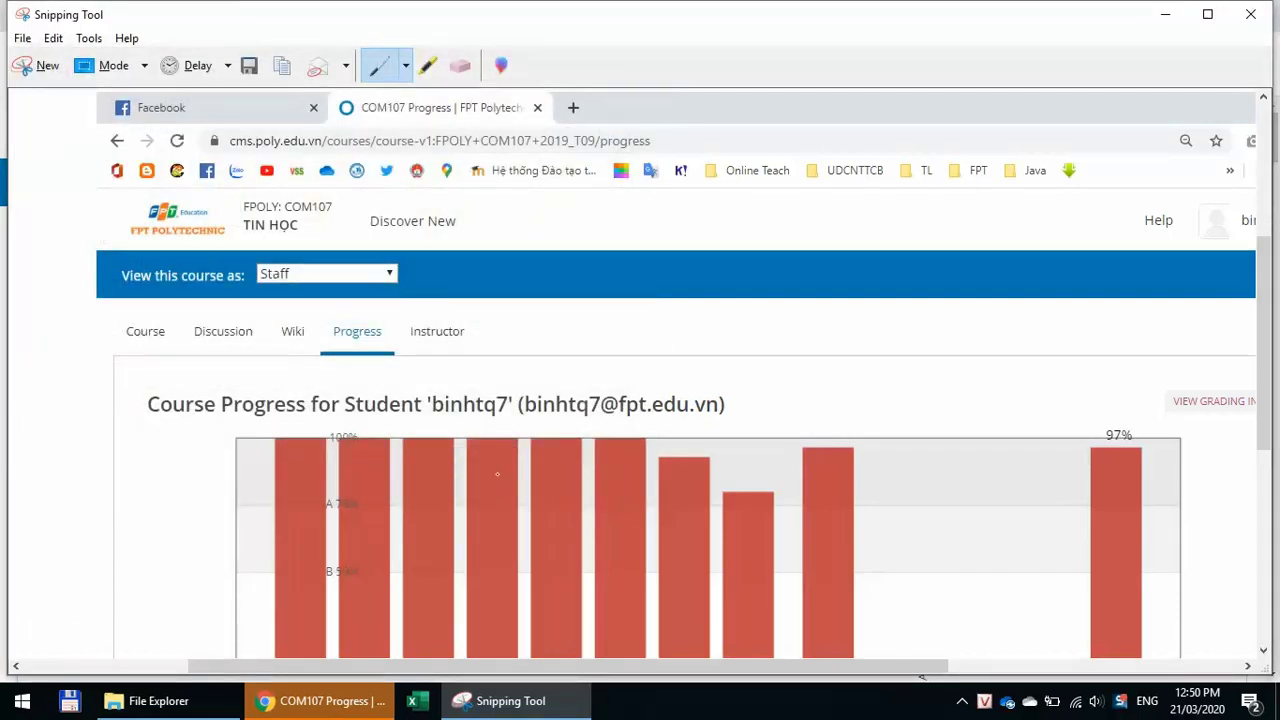
Step: Close Snipping Tool and open the DH16103-COM107 class's Classwork page from the FPT Courses bookmark
{"action": "left_click", "coordinate": [1250, 14]}
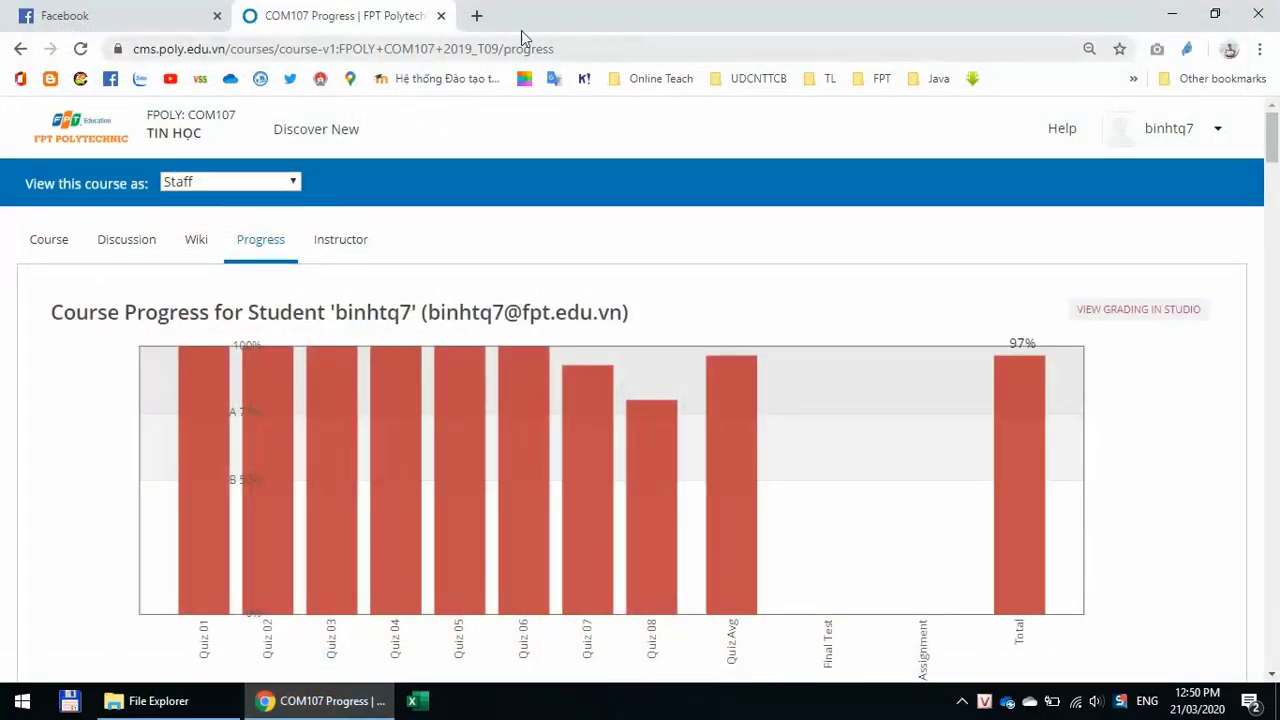
{"action": "left_click", "coordinate": [477, 15]}
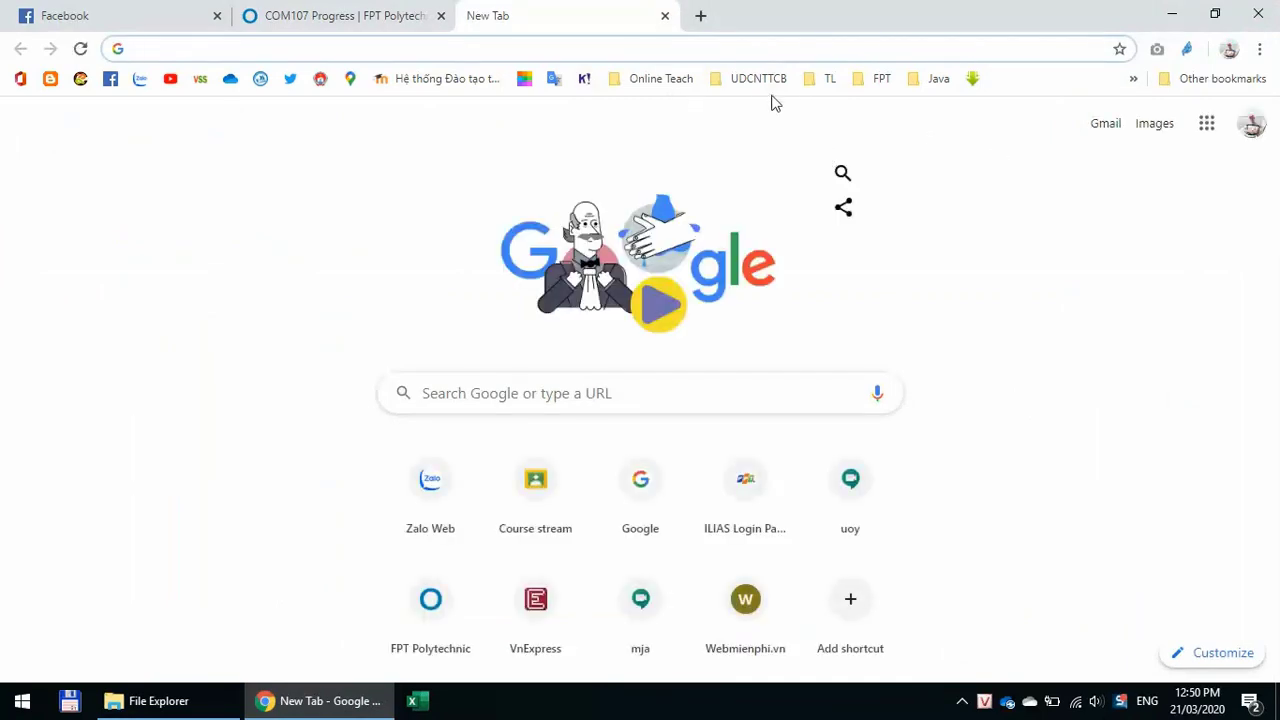
{"action": "left_click", "coordinate": [872, 84]}
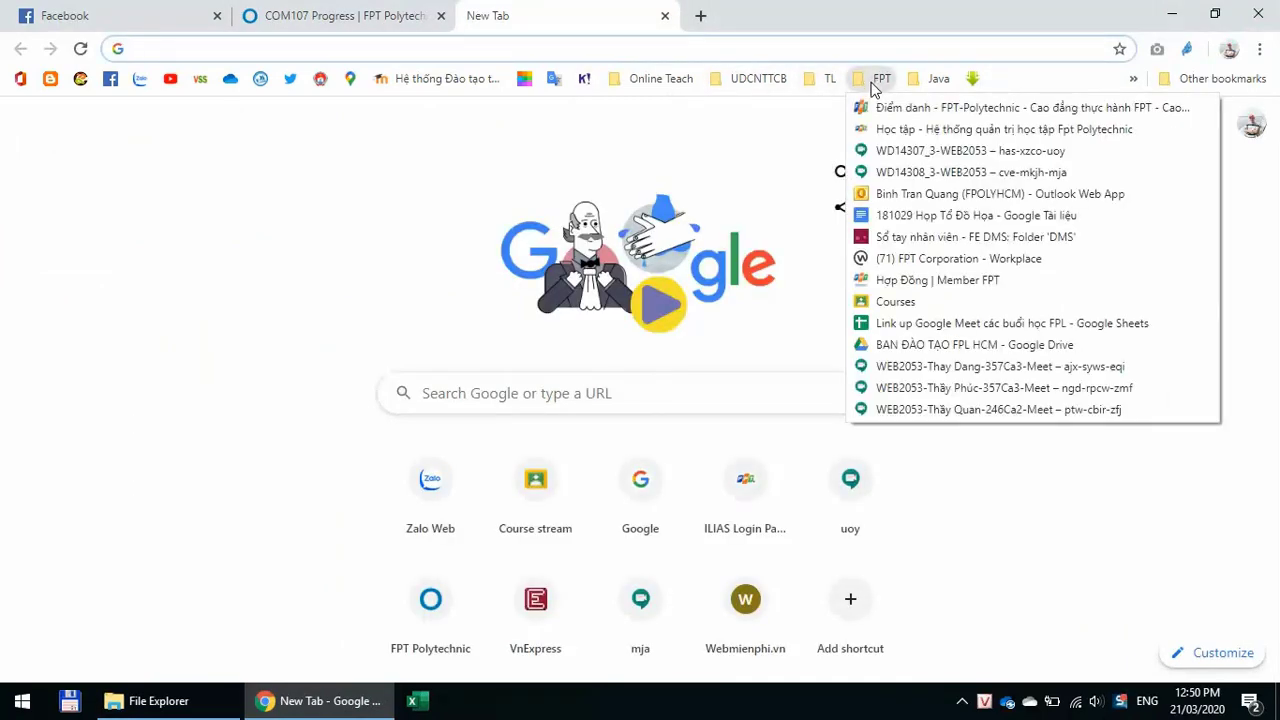
{"action": "left_click", "coordinate": [893, 306]}
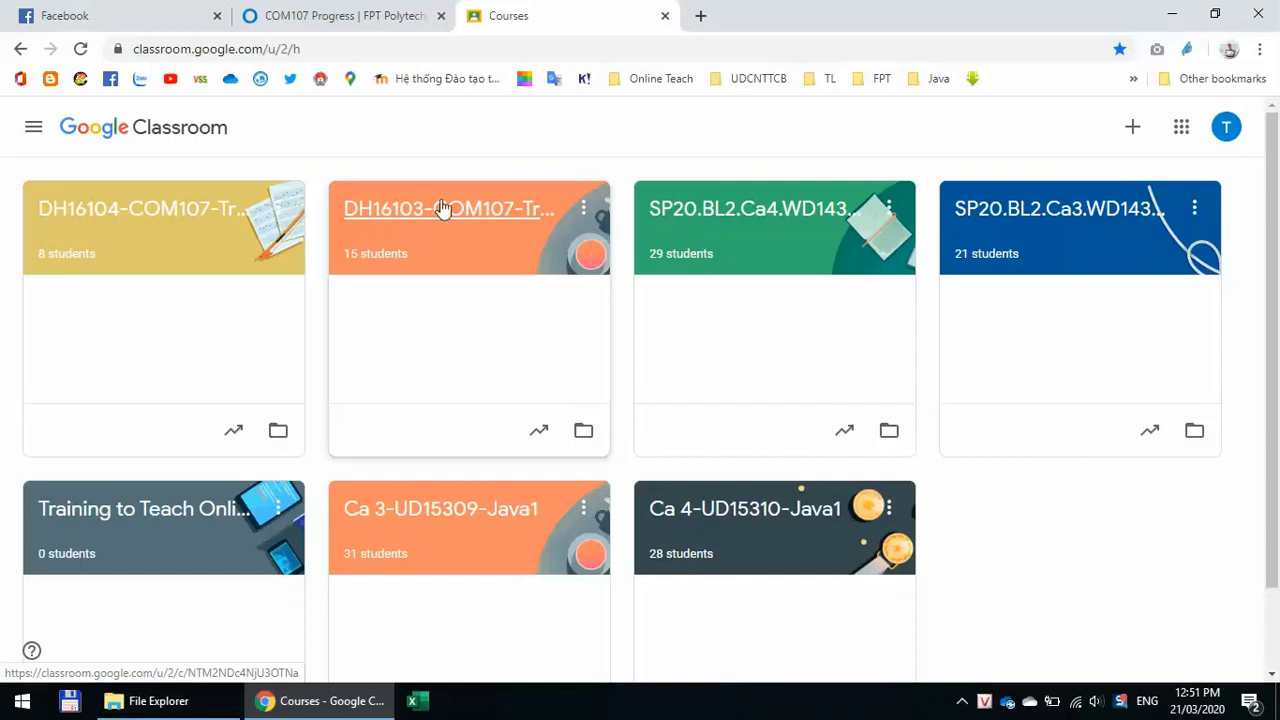
{"action": "left_click", "coordinate": [443, 207]}
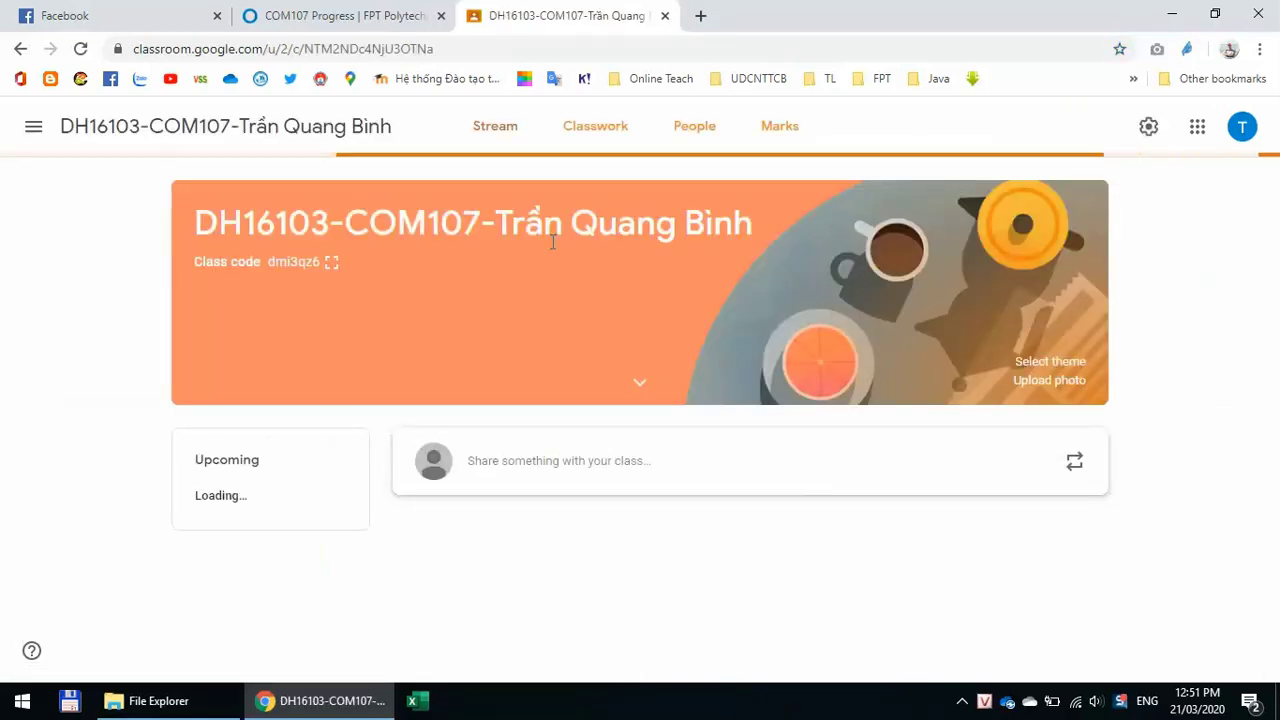
{"action": "left_click", "coordinate": [592, 125]}
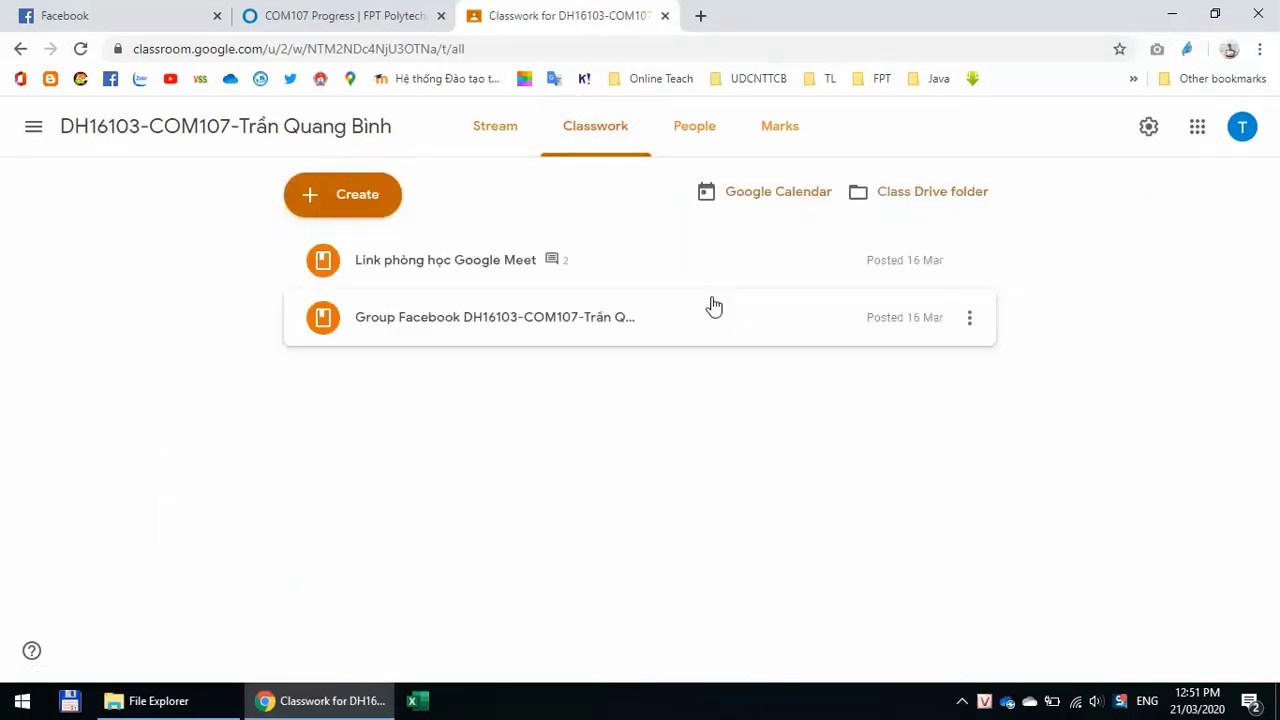
{"action": "left_click", "coordinate": [343, 203]}
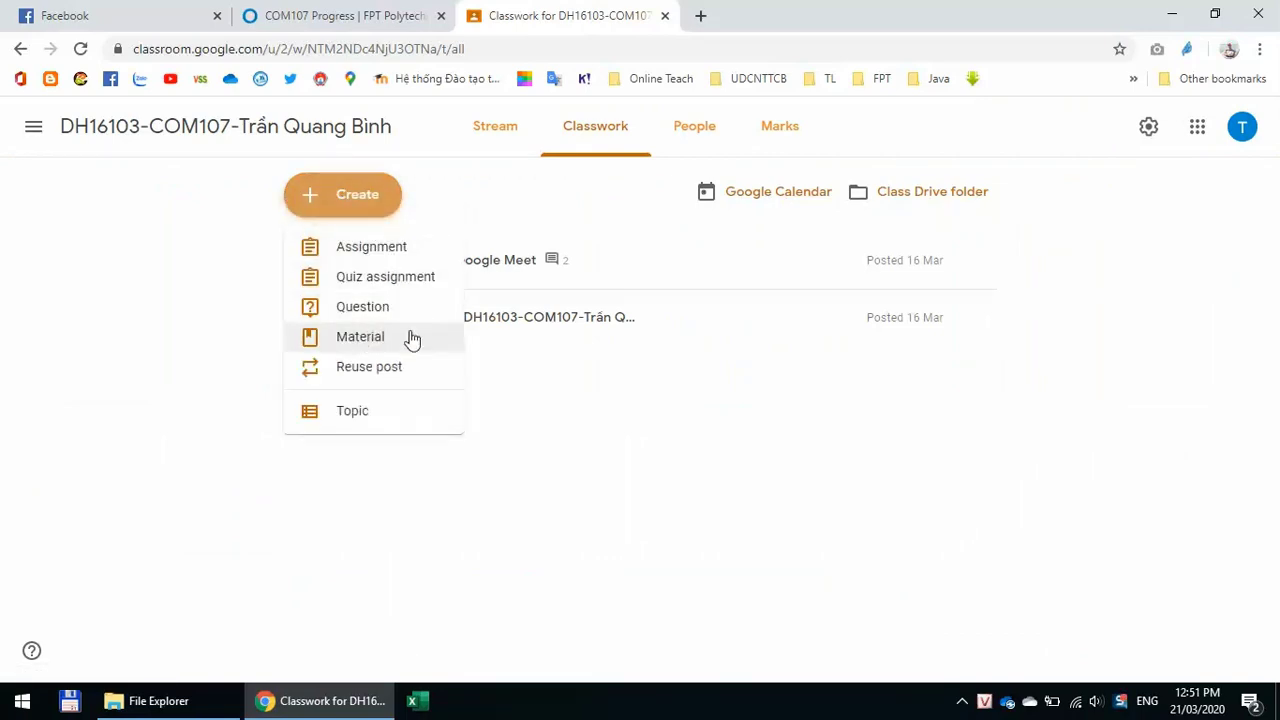
Step: Create the assignment 'Kiểm tra tiến độ học tập' with instructions to submit a photo named 'MSSV - Ho Ten'
{"action": "left_click", "coordinate": [370, 257]}
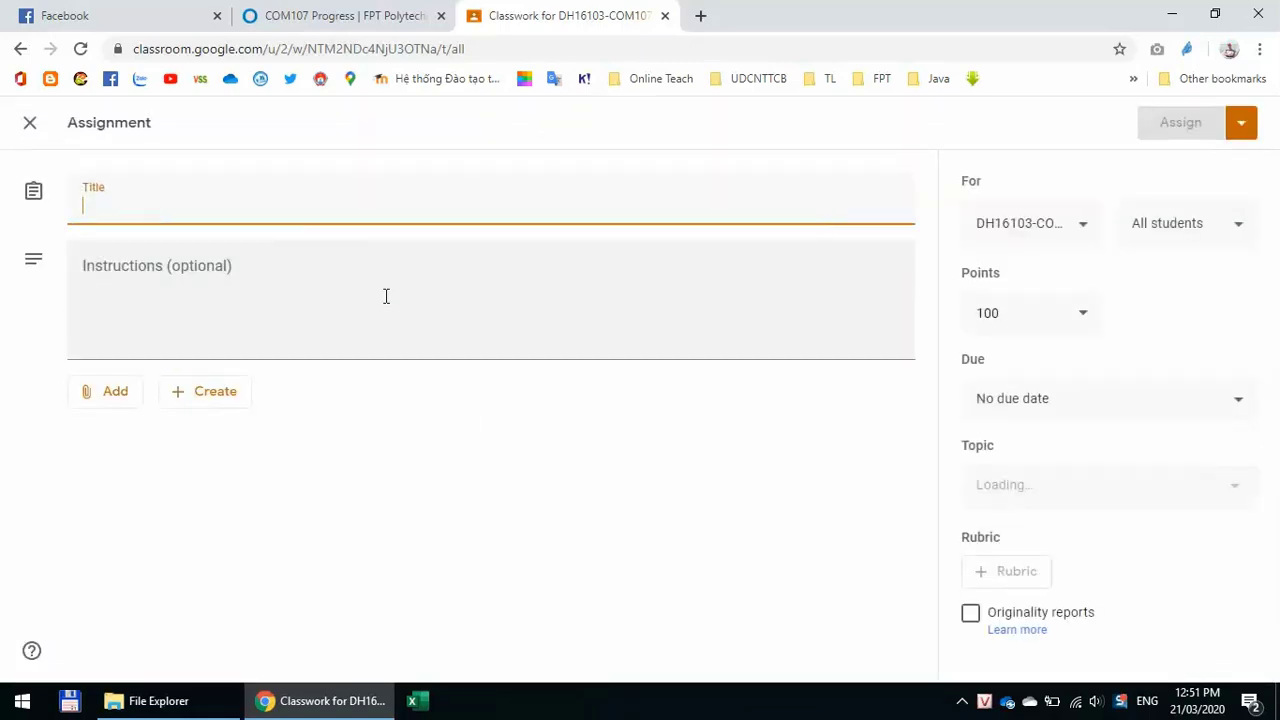
{"action": "type", "text": "Kiểm "}
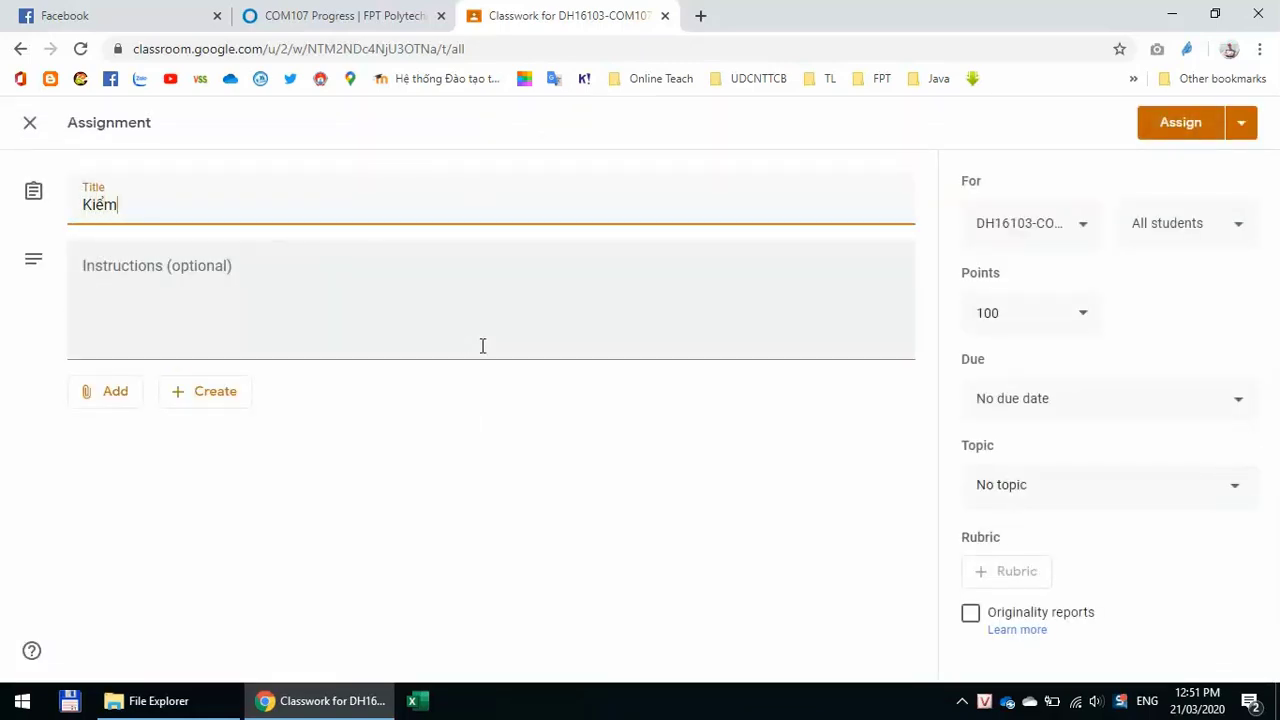
{"action": "type", "text": "tra"}
{"action": "type", "text": " tiến đô"}
{"action": "type", "text": " học tập"}
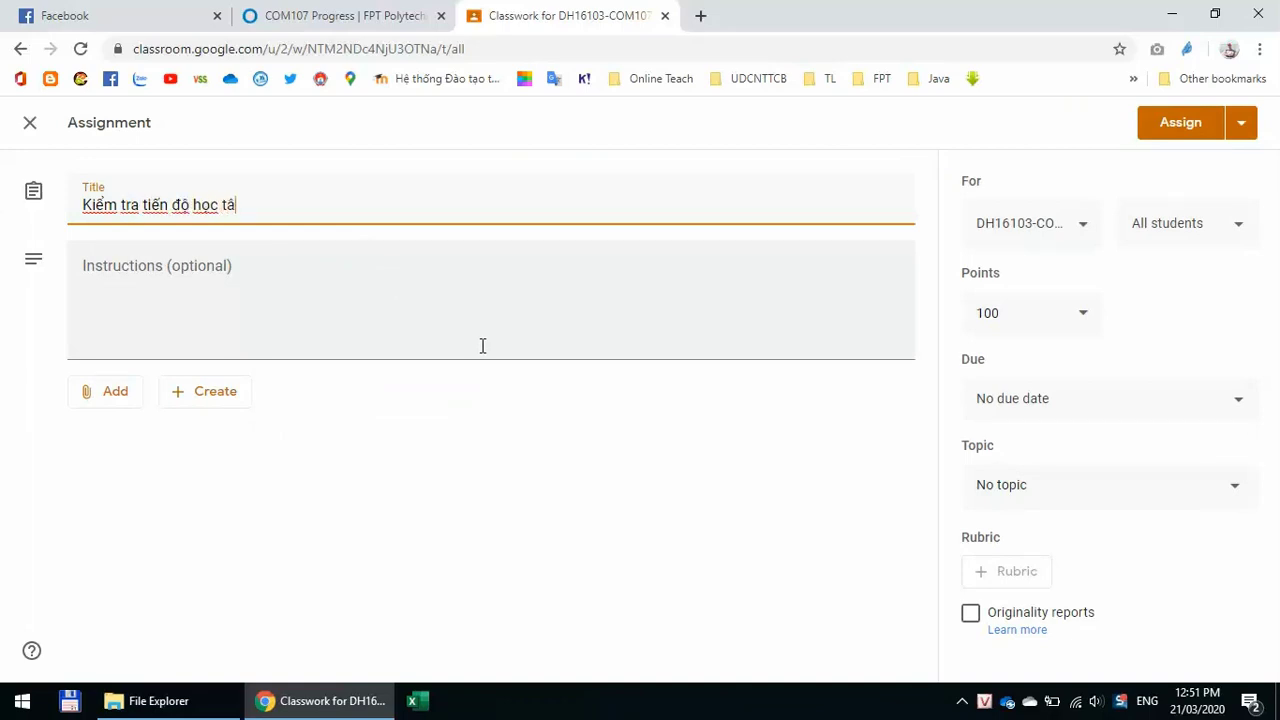
{"action": "left_click", "coordinate": [440, 309]}
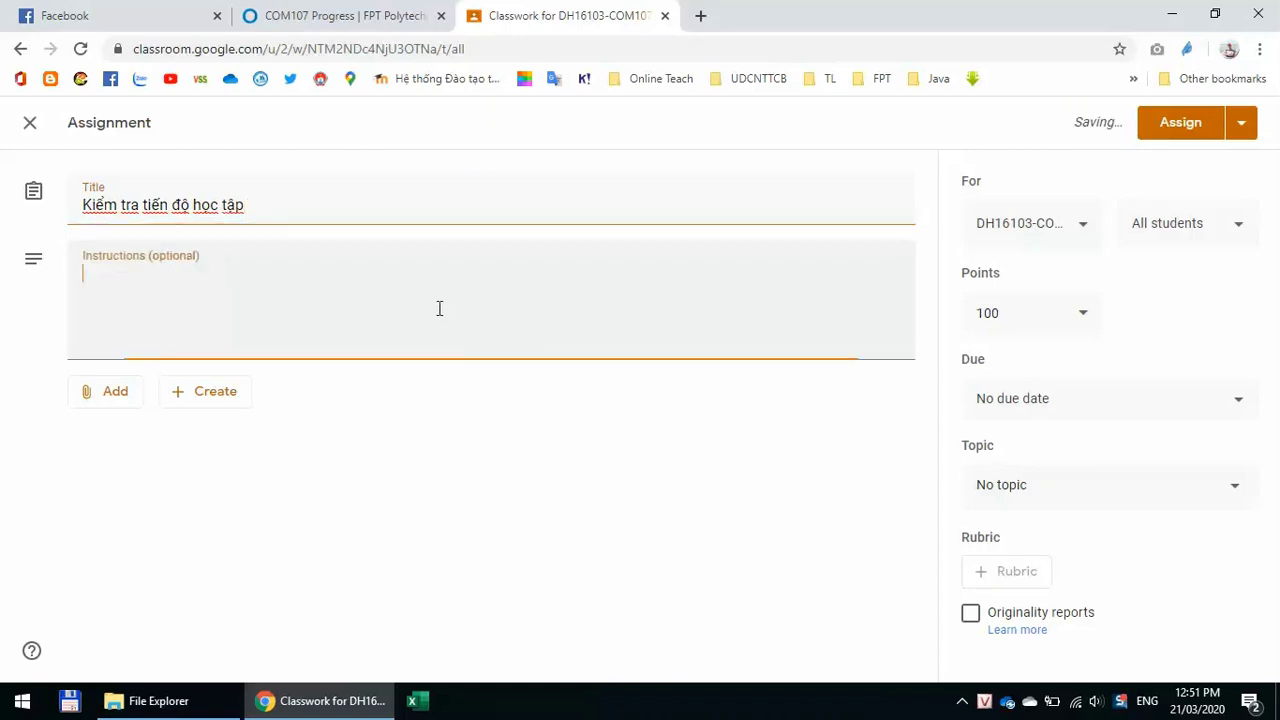
{"action": "type", "text": "Ch"}
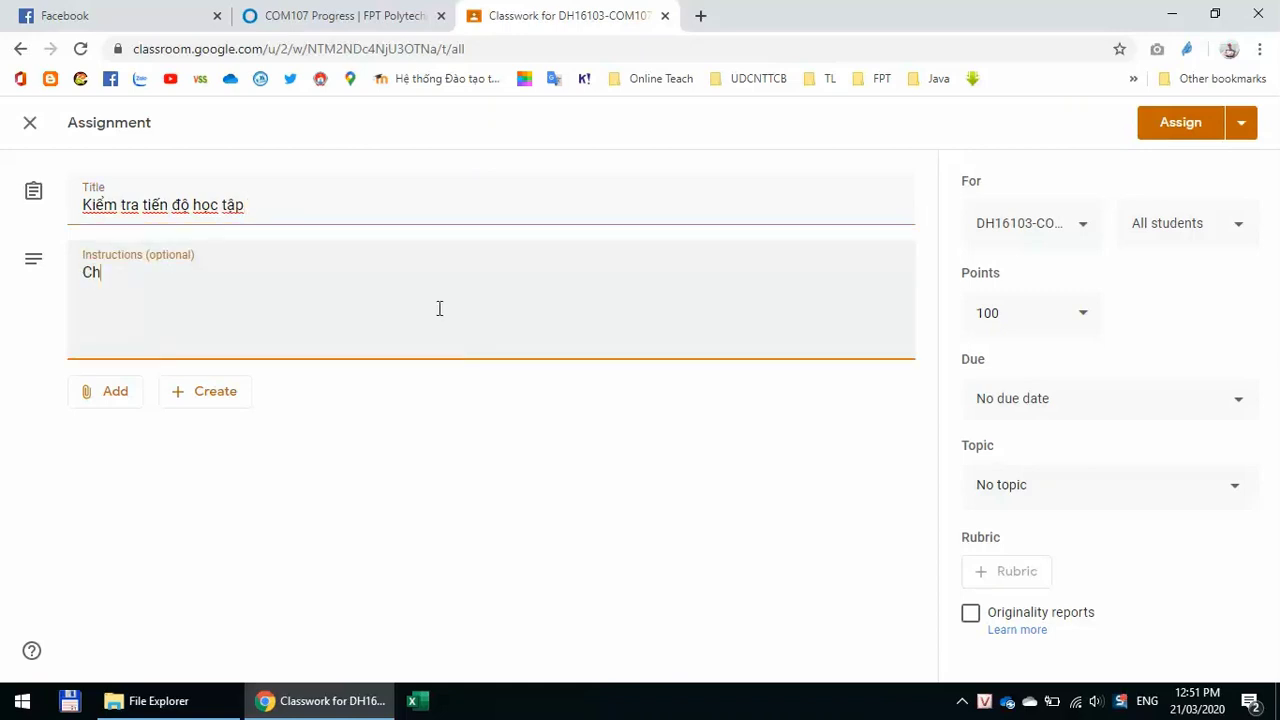
{"action": "type", "text": "up hinh "}
{"action": "type", "text": "và"}
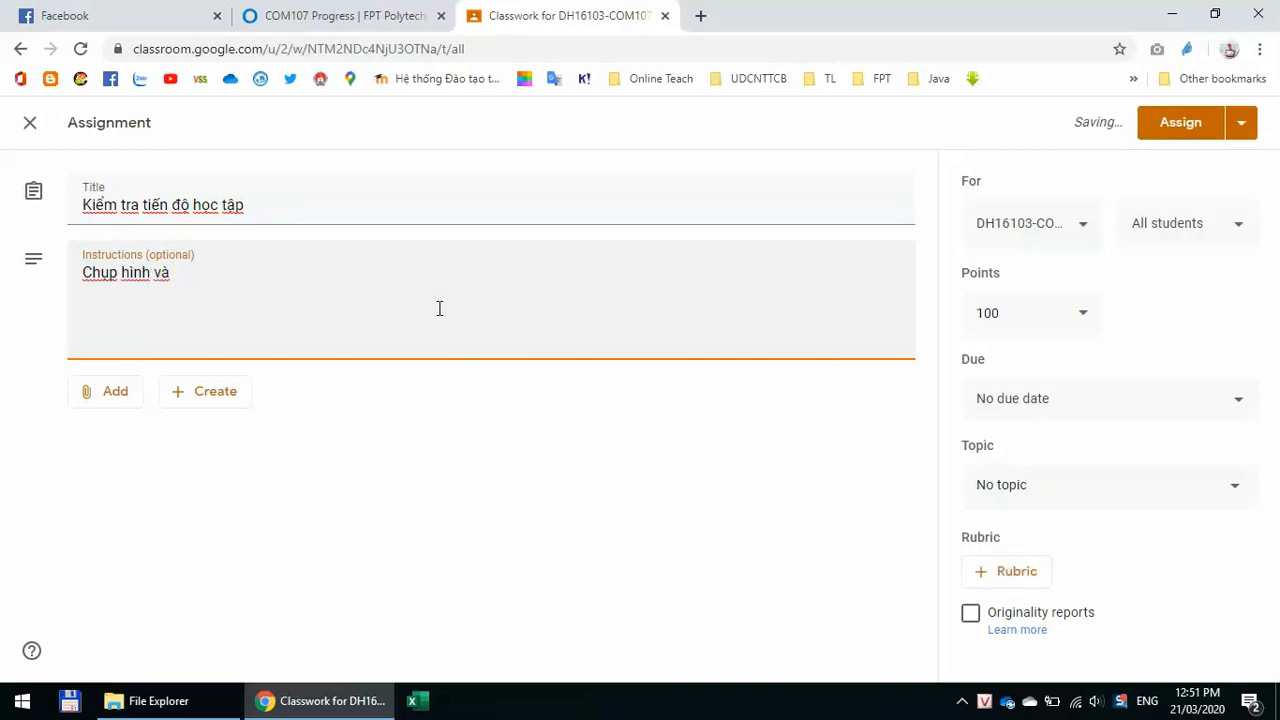
{"action": "type", "text": " nop vào"}
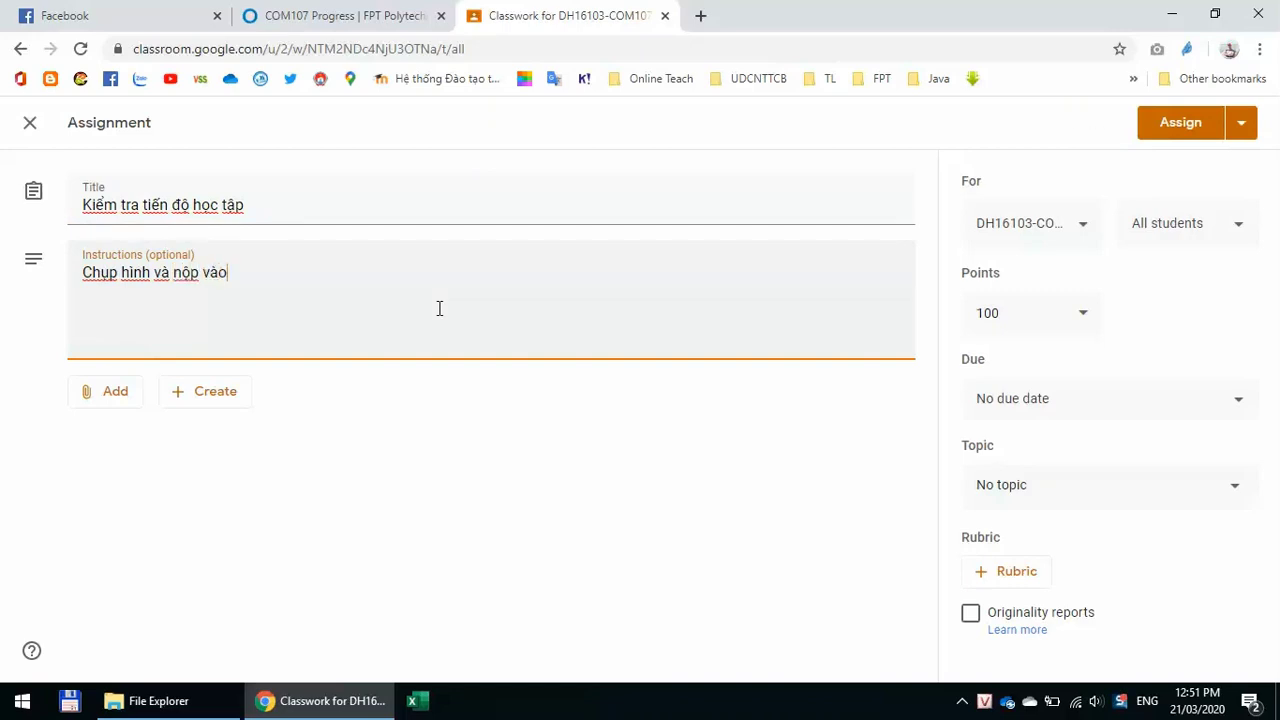
{"action": "type", "text": " đa"}
{"action": "type", "text": "L"}
{"action": "type", "text": "ưu"}
{"action": "type", "text": ": MSS"}
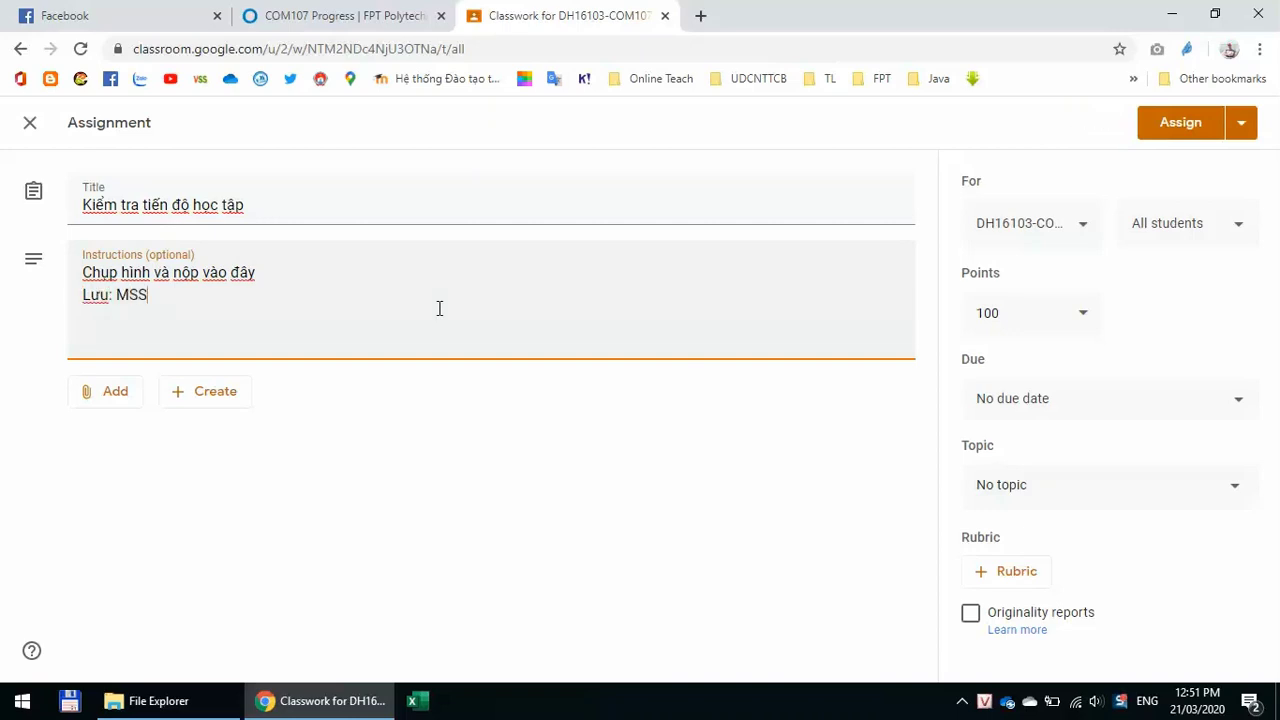
{"action": "type", "text": "V - Ho Ten"}
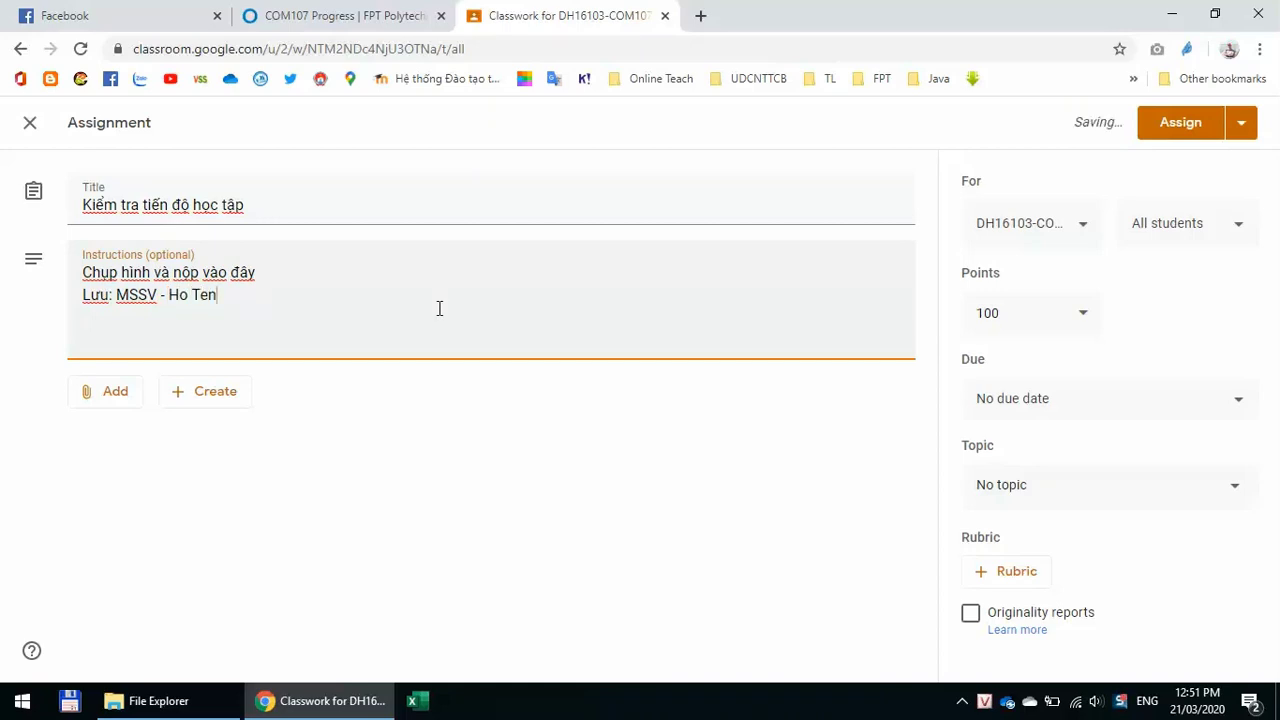
{"action": "left_click", "coordinate": [85, 394]}
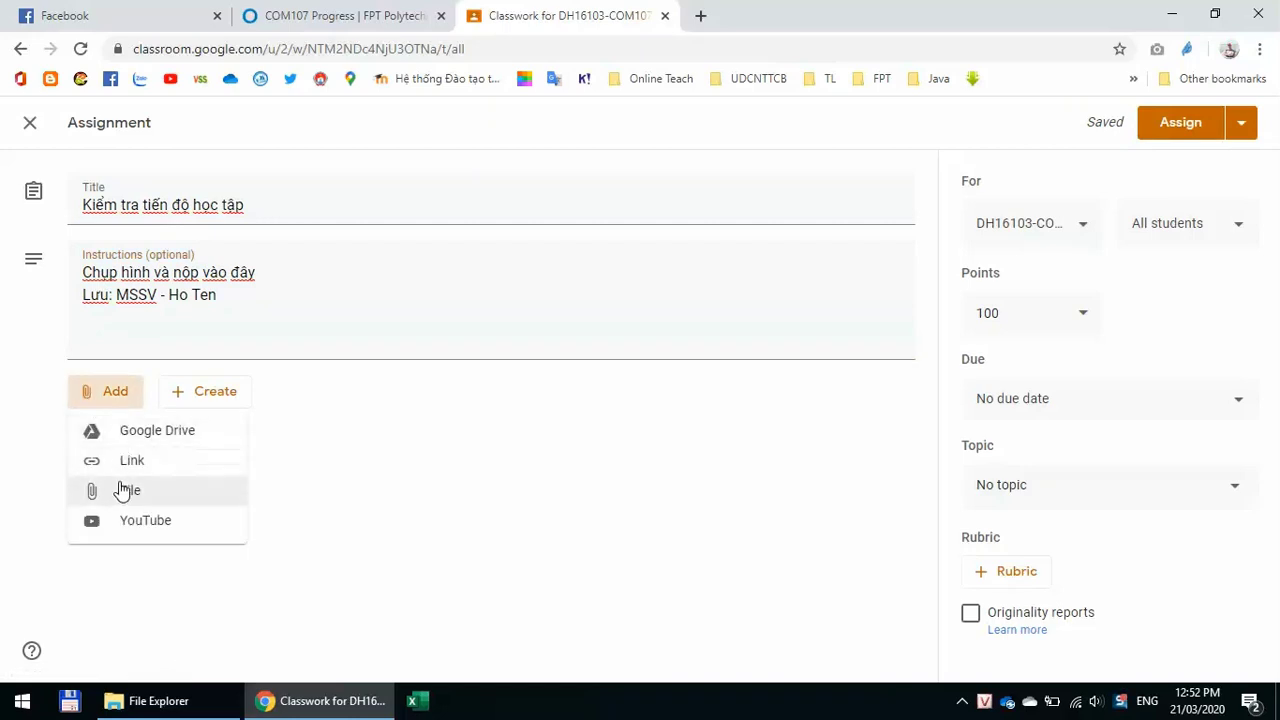
Step: Attach the Desktop progress screenshot PNG to the assignment and post it to the class
{"action": "left_click", "coordinate": [118, 498]}
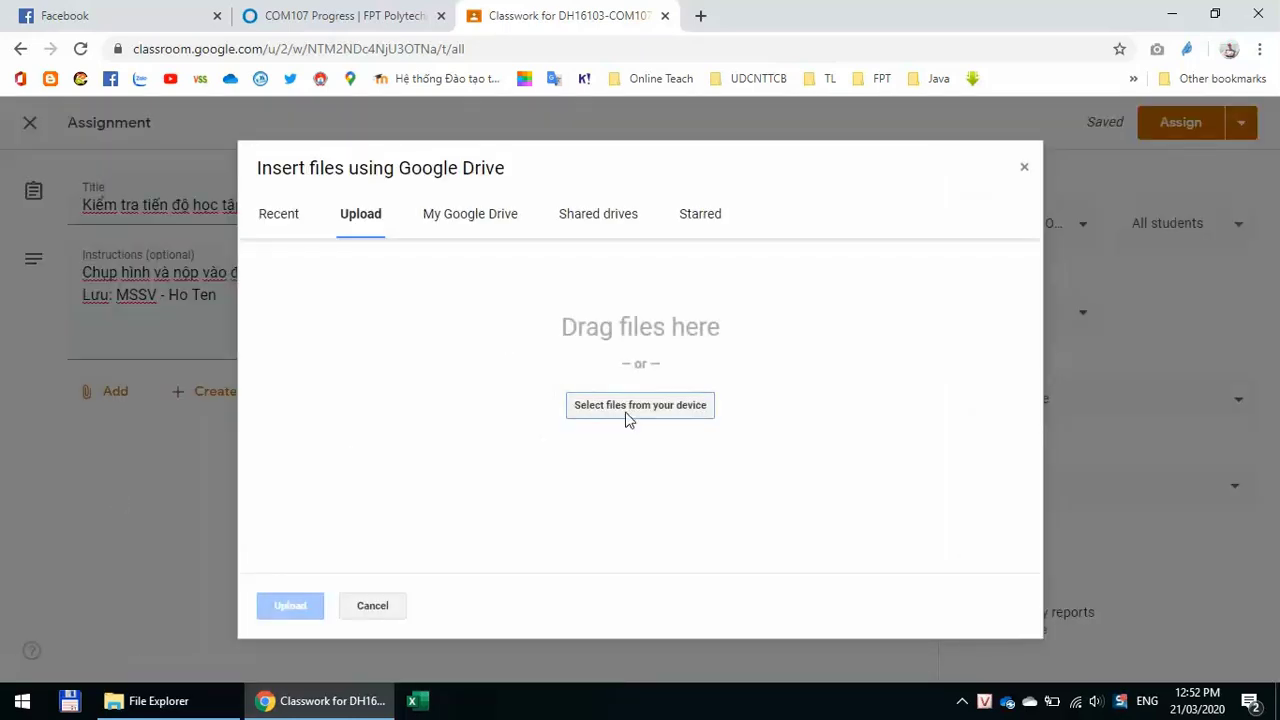
{"action": "left_click", "coordinate": [624, 415]}
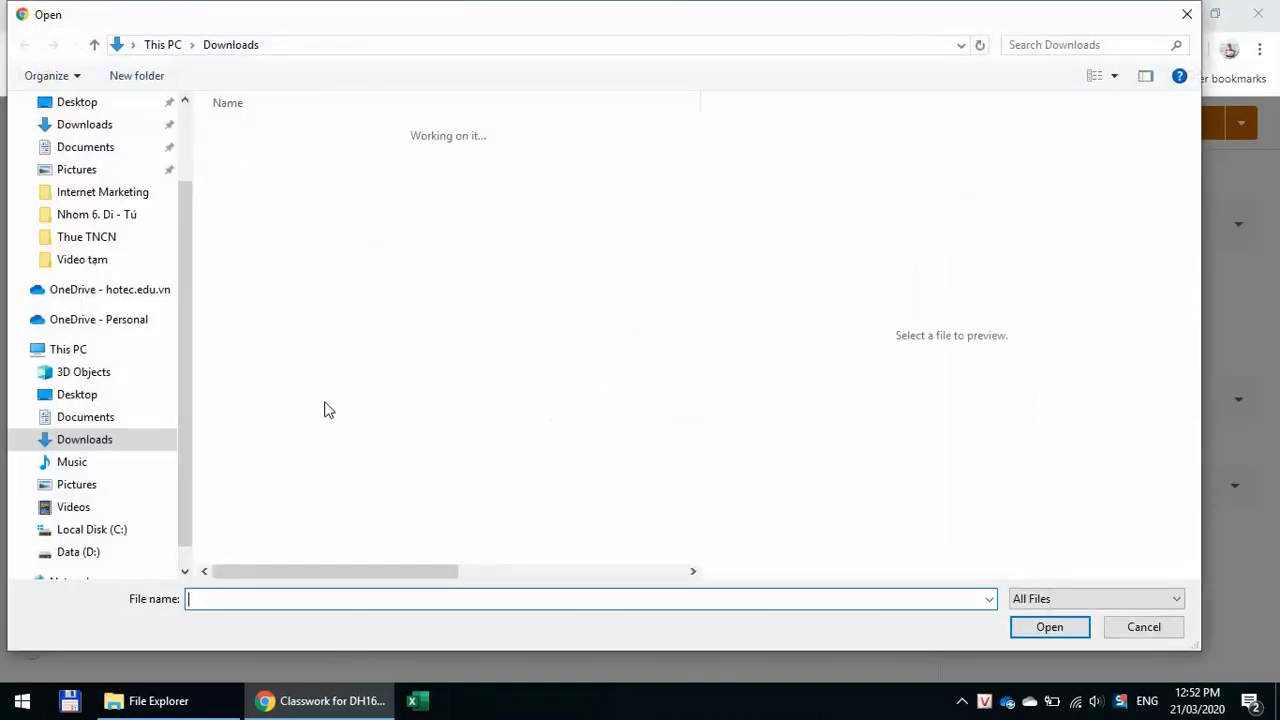
{"action": "left_click", "coordinate": [88, 108]}
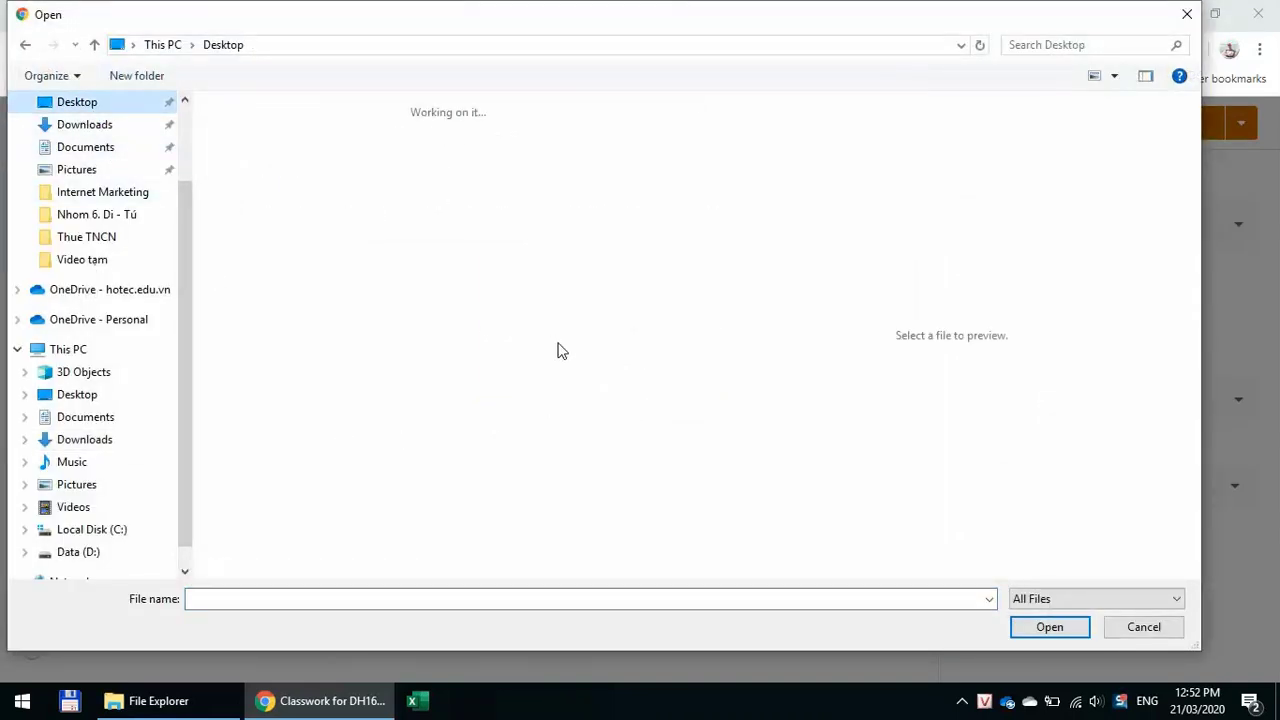
{"action": "left_click", "coordinate": [259, 285]}
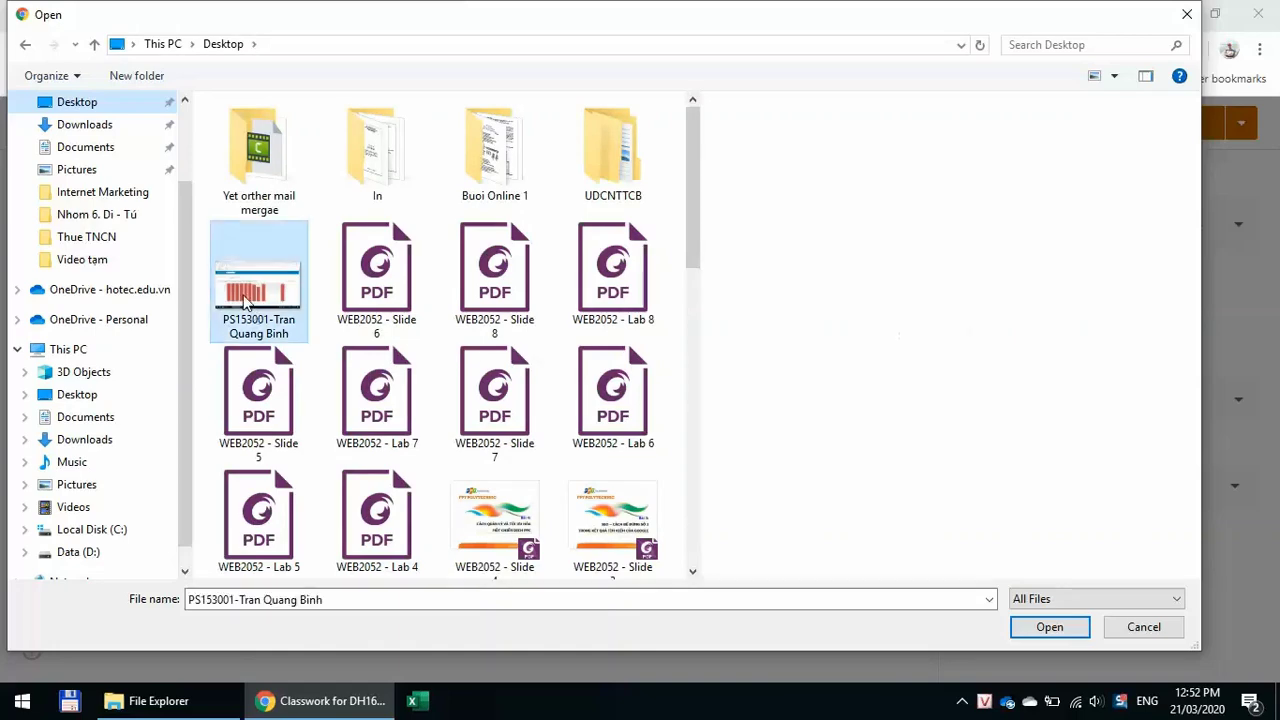
{"action": "left_click", "coordinate": [1051, 630]}
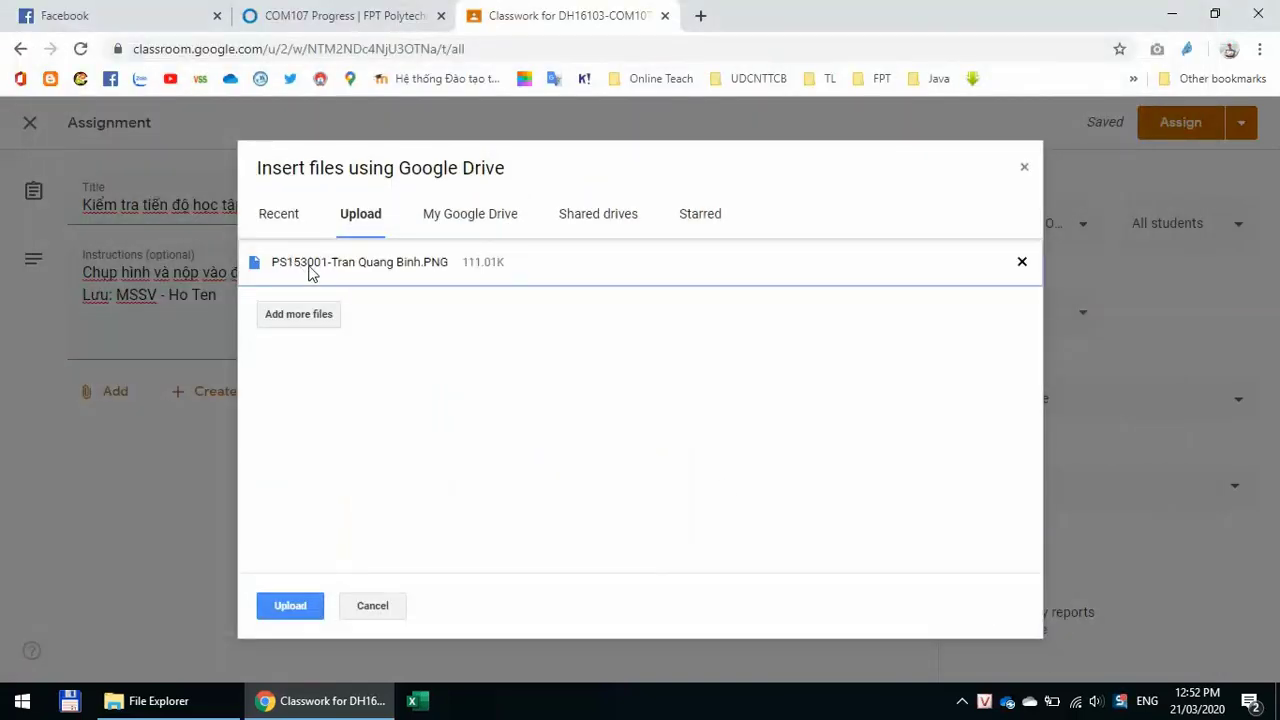
{"action": "left_click", "coordinate": [290, 606]}
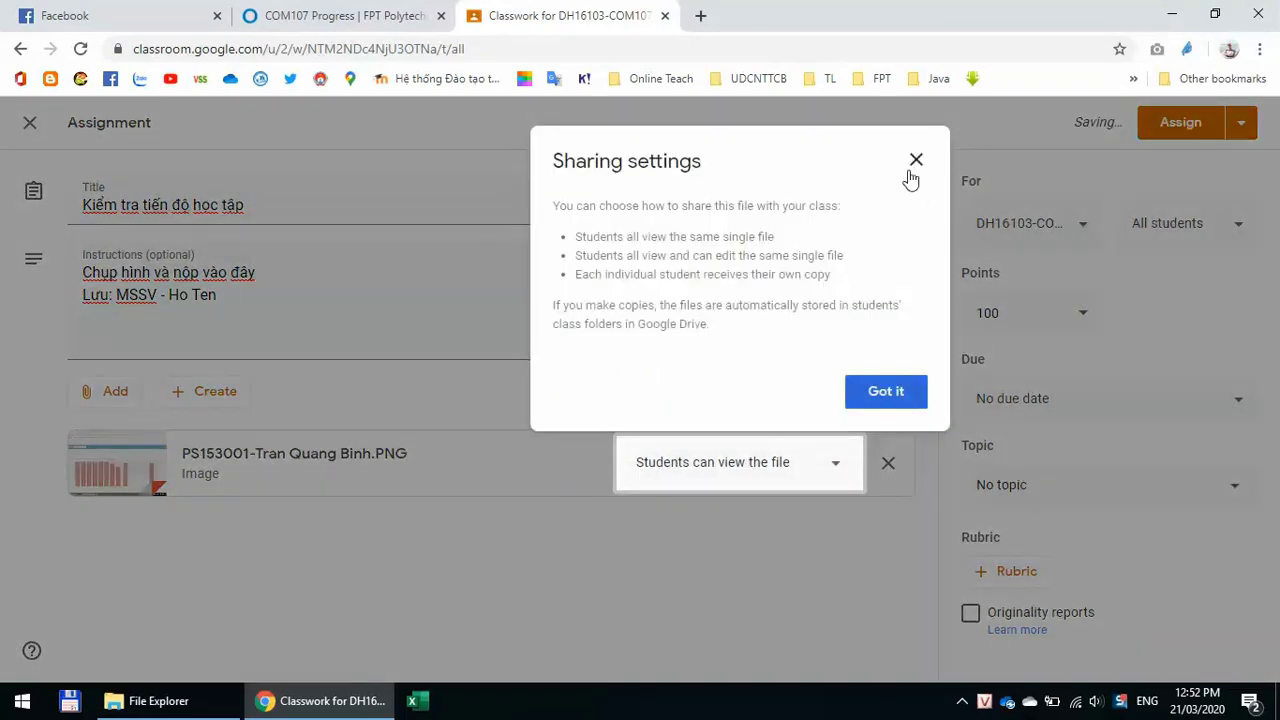
{"action": "left_click", "coordinate": [914, 163]}
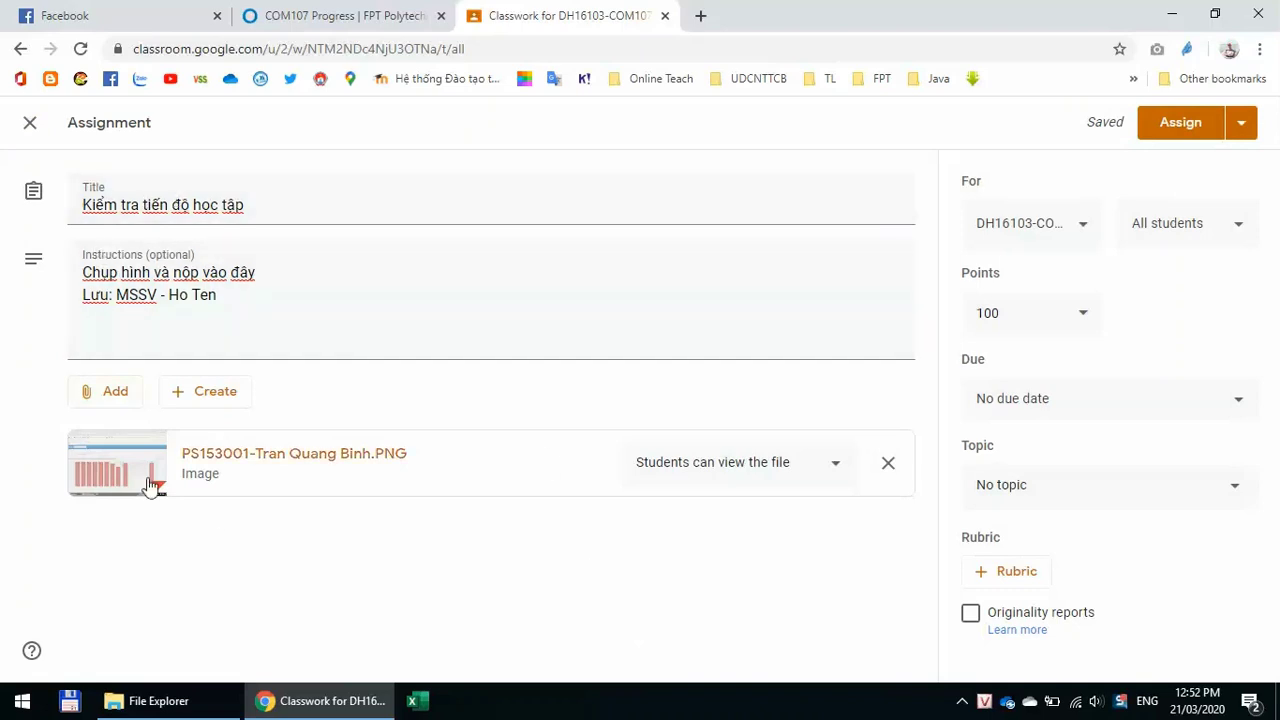
{"action": "left_click", "coordinate": [1181, 133]}
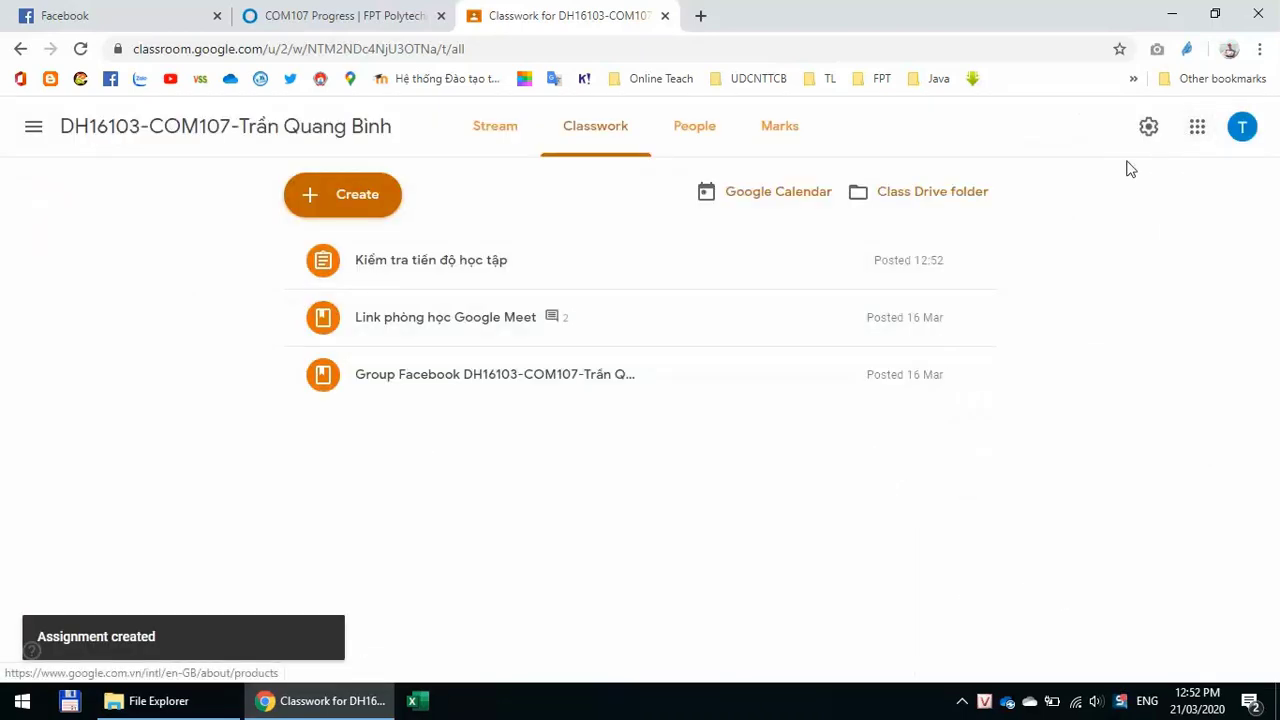
Step: Edit the posted assignment and file it under a new topic 'Tiến Độ Học Tập'
{"action": "left_click", "coordinate": [969, 261]}
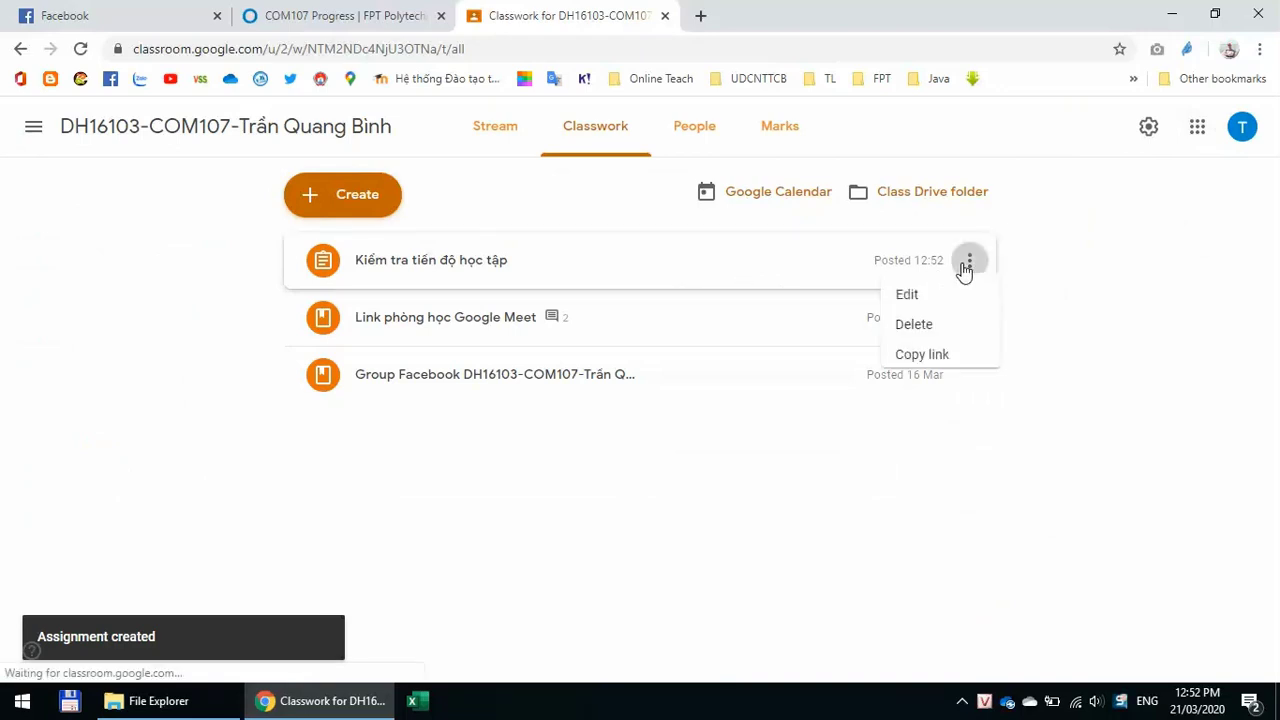
{"action": "left_click", "coordinate": [900, 304]}
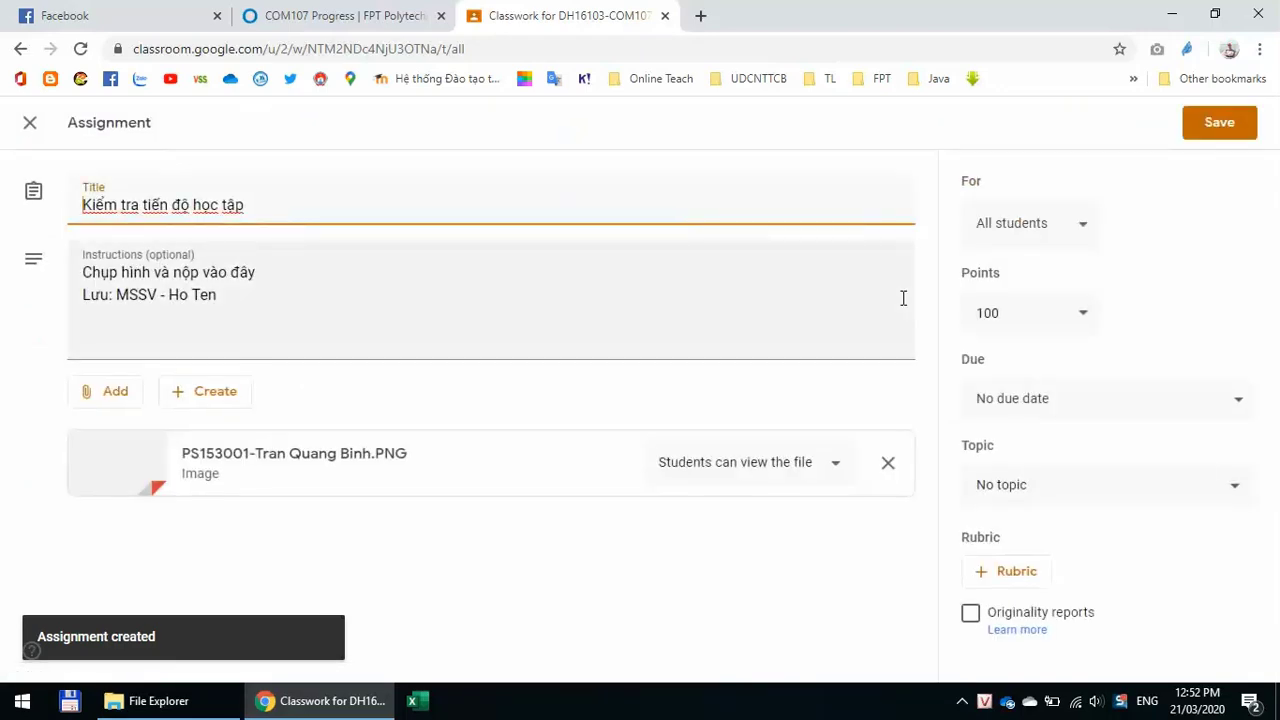
{"action": "left_click", "coordinate": [1036, 488]}
{"action": "left_click", "coordinate": [1008, 545]}
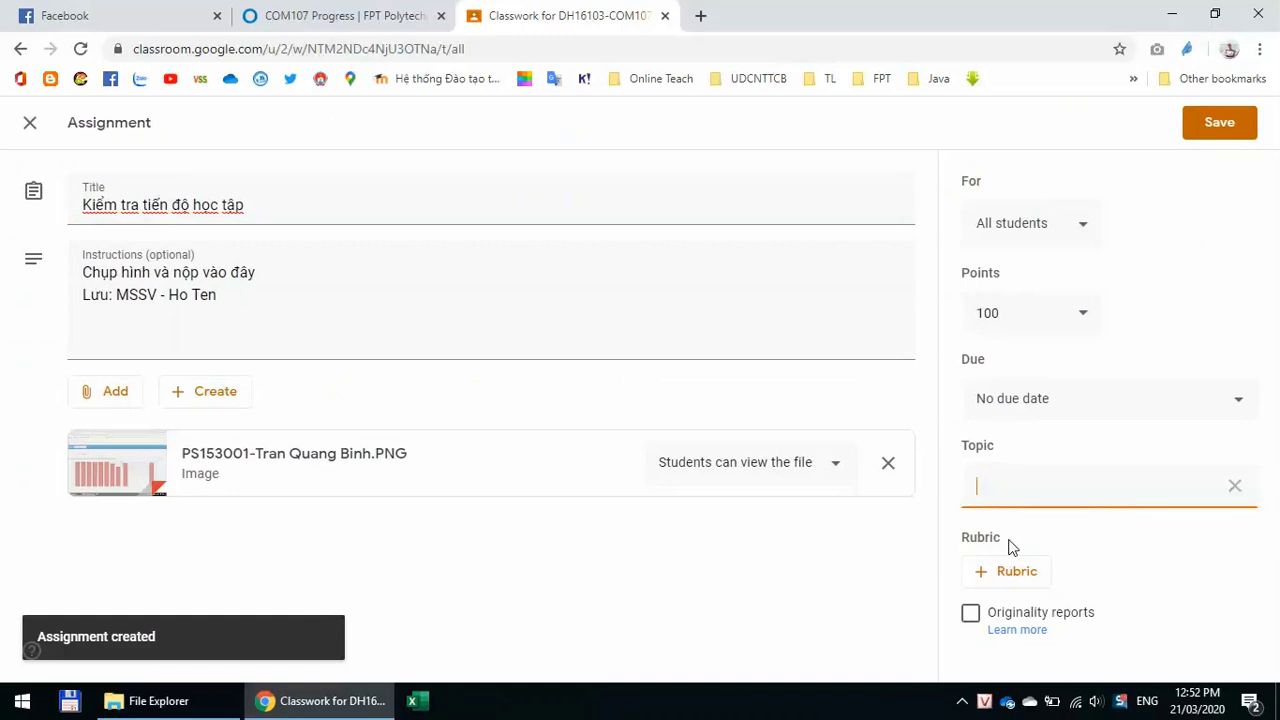
{"action": "type", "text": "Tiến"}
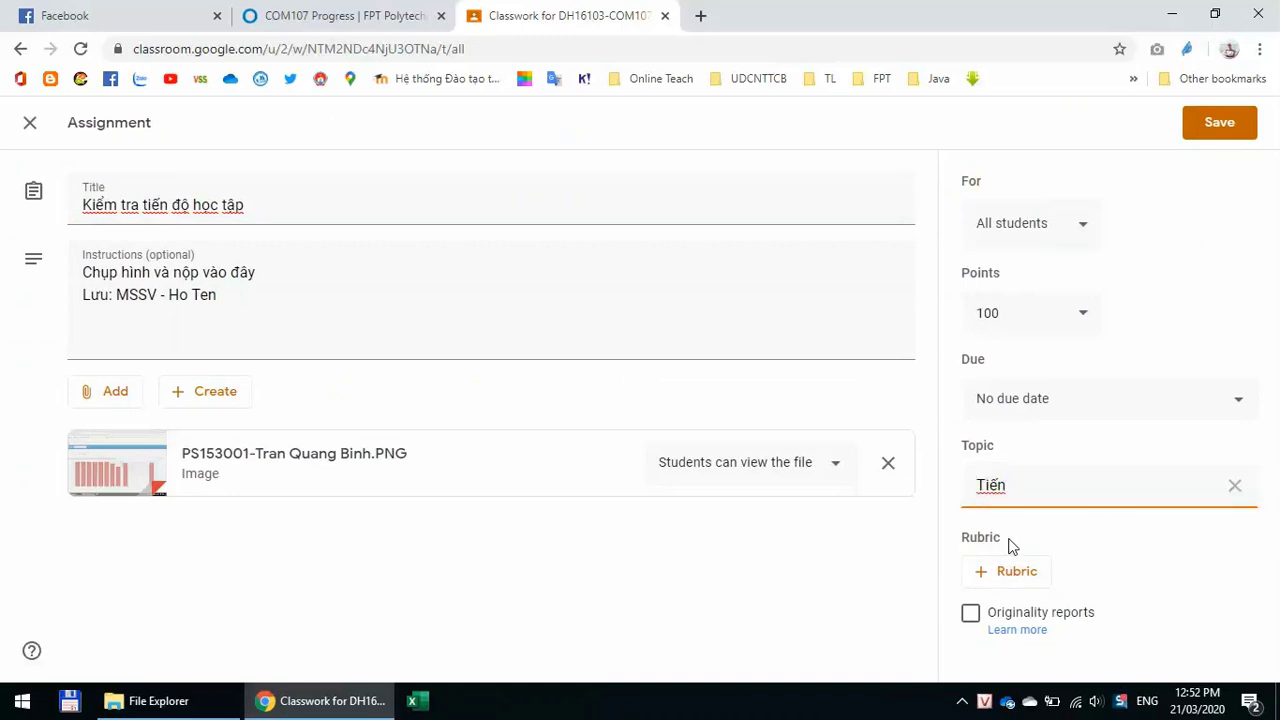
{"action": "type", "text": " Độ Học Tập"}
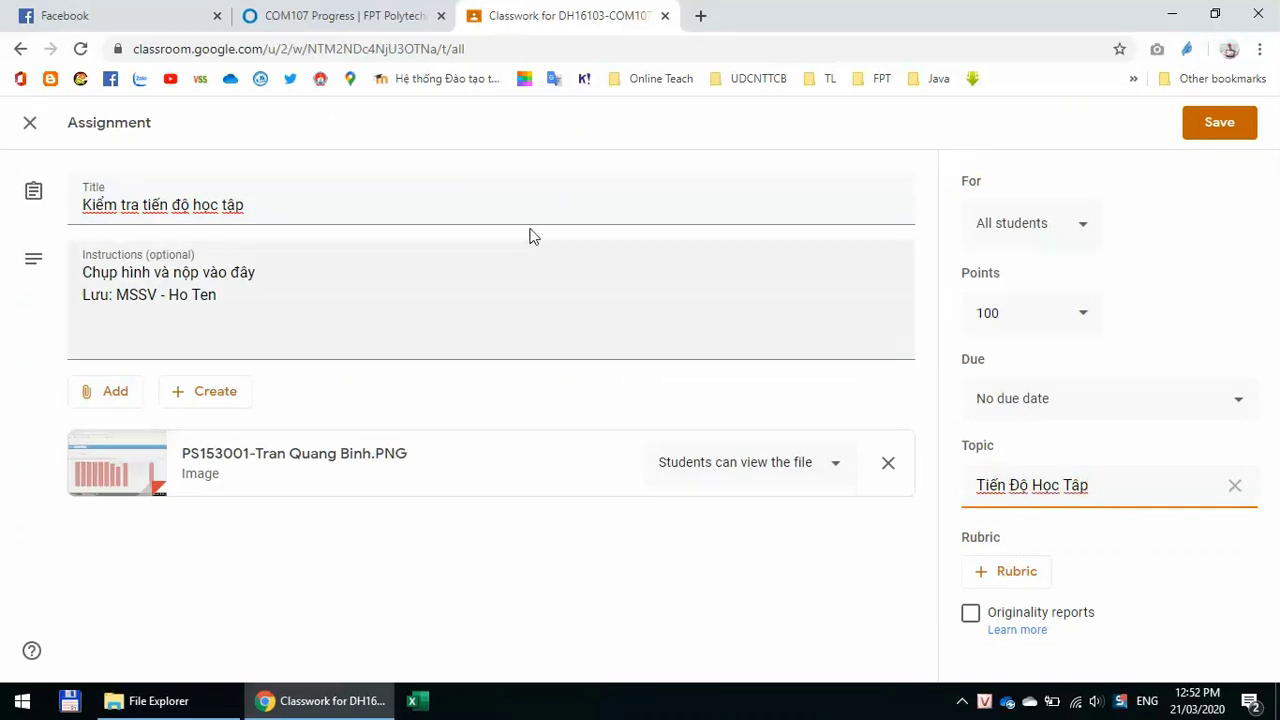
Step: Append the date 21.03.2020 to the assignment title
{"action": "left_click", "coordinate": [279, 203]}
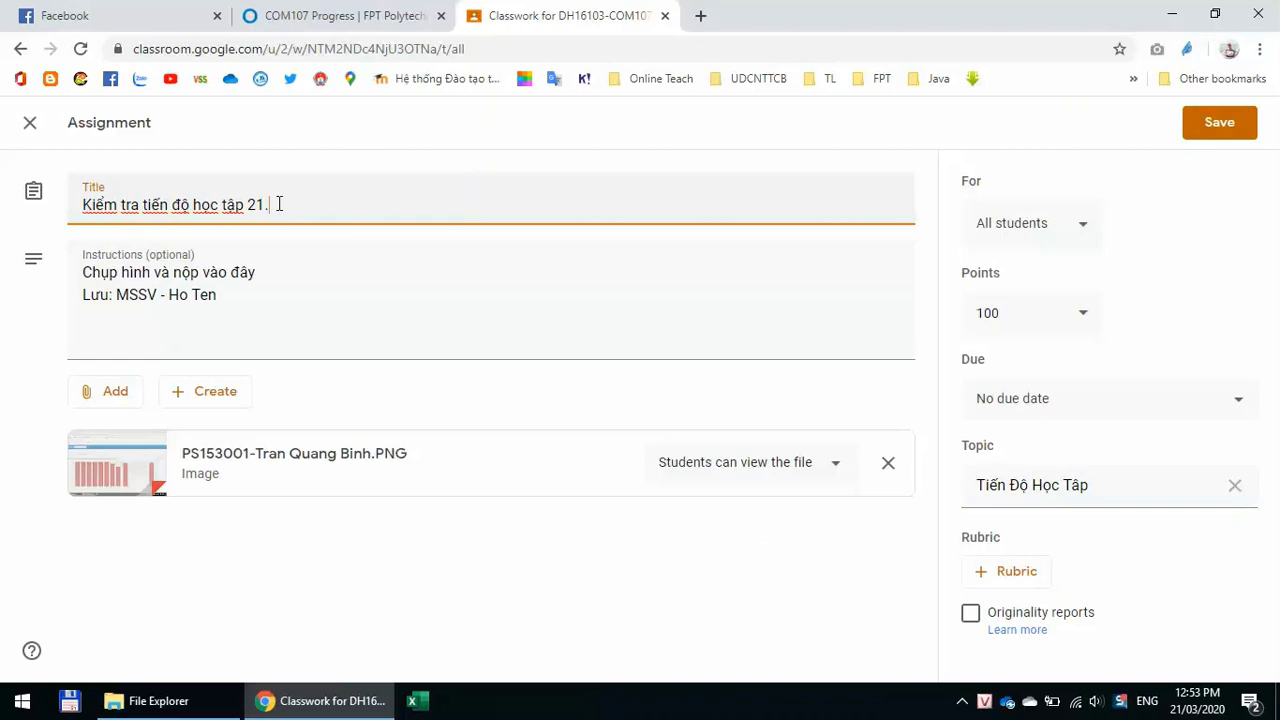
{"action": "type", "text": "03.2020"}
{"action": "left_click_drag", "start_coordinate": [84, 205], "coordinate": [416, 203]}
{"action": "left_click", "coordinate": [421, 203]}
{"action": "left_click_drag", "start_coordinate": [247, 204], "coordinate": [374, 203]}
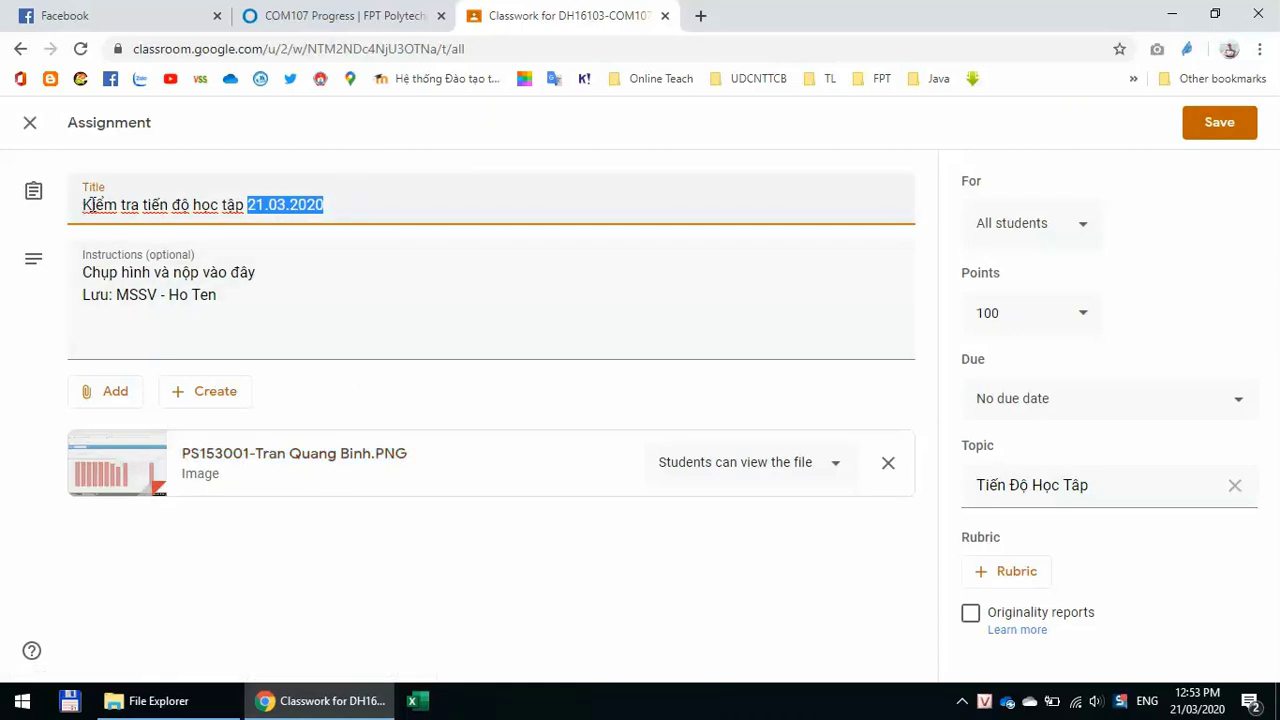
{"action": "left_click_drag", "start_coordinate": [82, 207], "coordinate": [678, 234]}
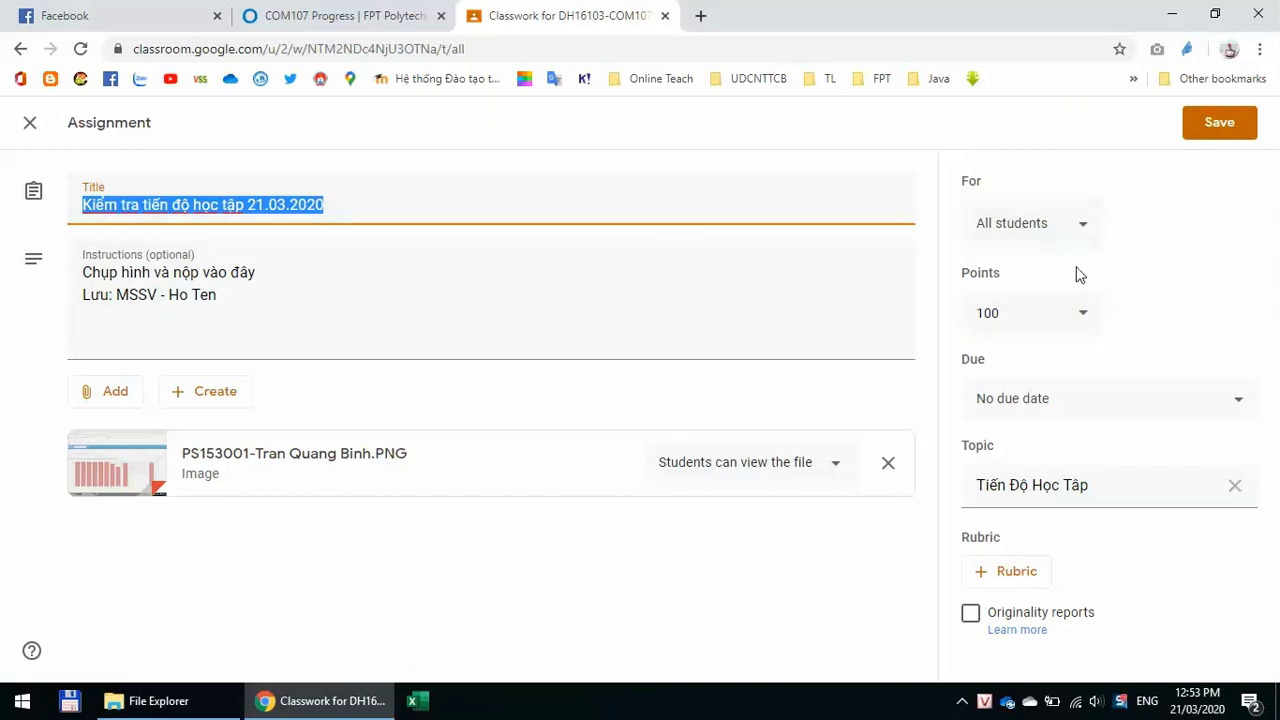
{"action": "left_click", "coordinate": [1060, 312]}
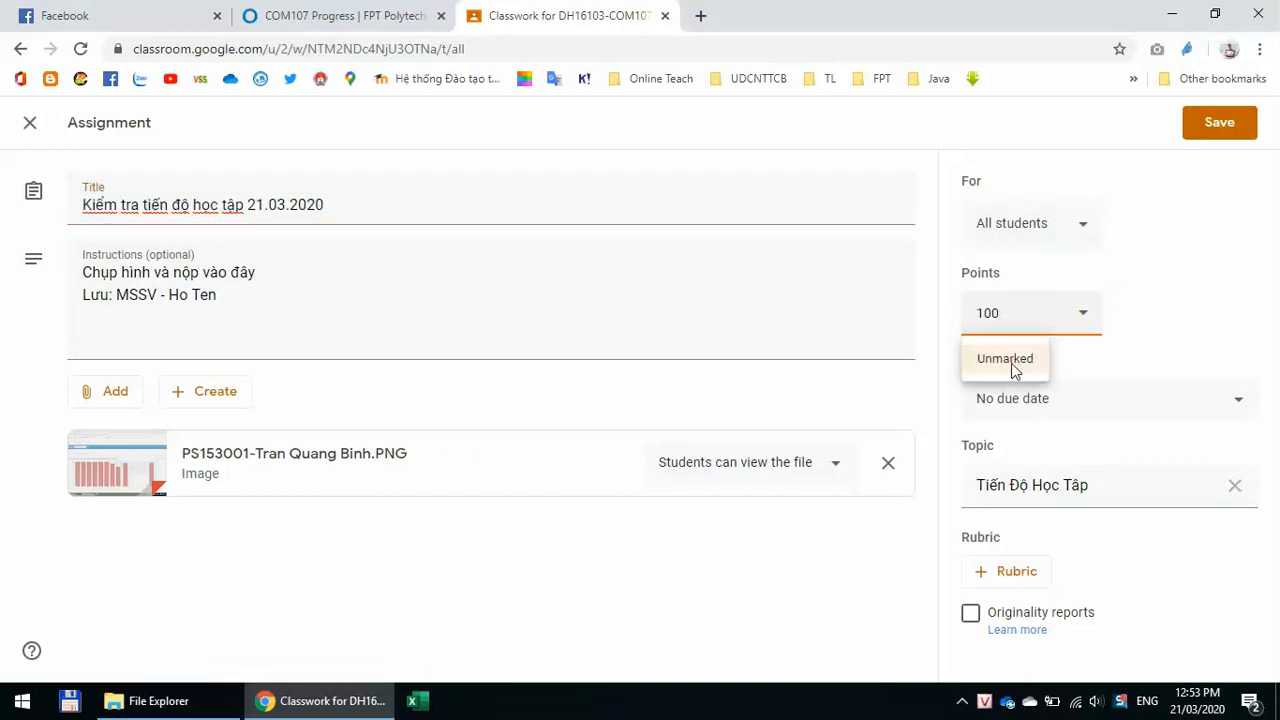
Step: Set the assignment's points to Unmarked
{"action": "left_click", "coordinate": [1118, 320]}
{"action": "left_click", "coordinate": [1045, 306]}
{"action": "left_click", "coordinate": [990, 354]}
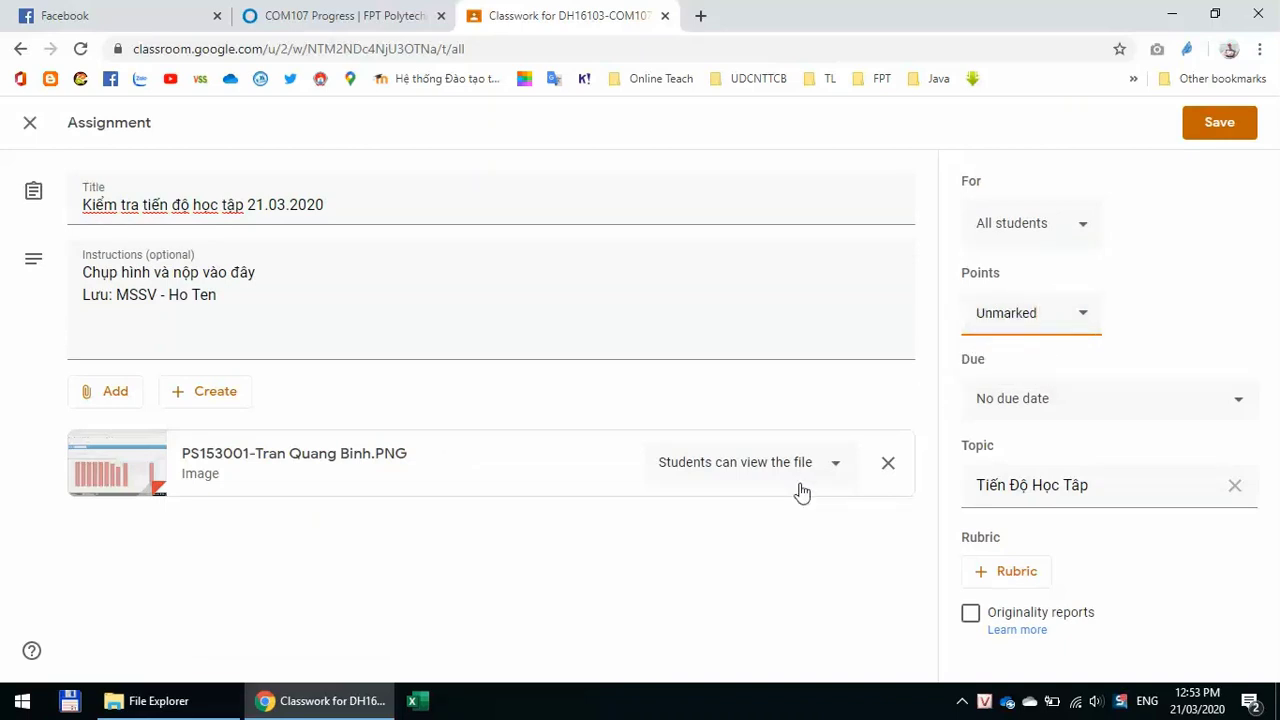
Step: Set the due date to 22 Mar 2020 at 23:59 and save the assignment
{"action": "left_click", "coordinate": [1040, 413]}
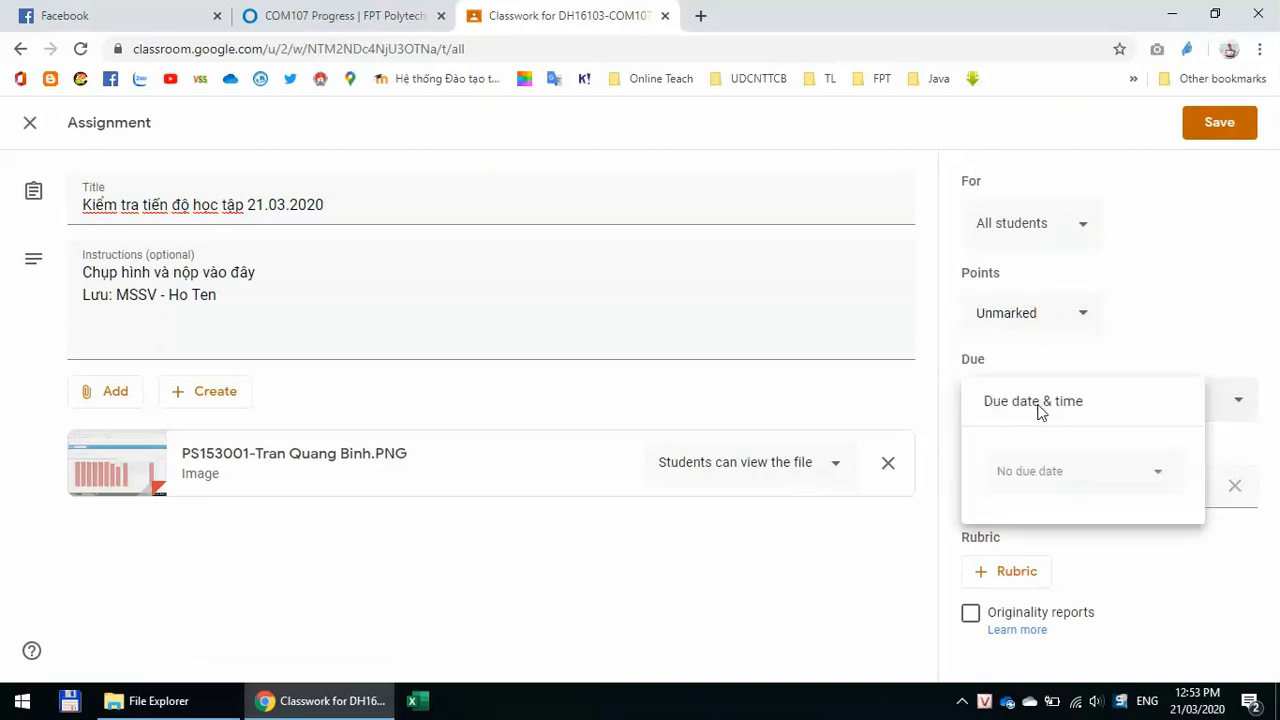
{"action": "left_click", "coordinate": [1254, 335]}
{"action": "left_click", "coordinate": [1063, 416]}
{"action": "left_click", "coordinate": [1014, 497]}
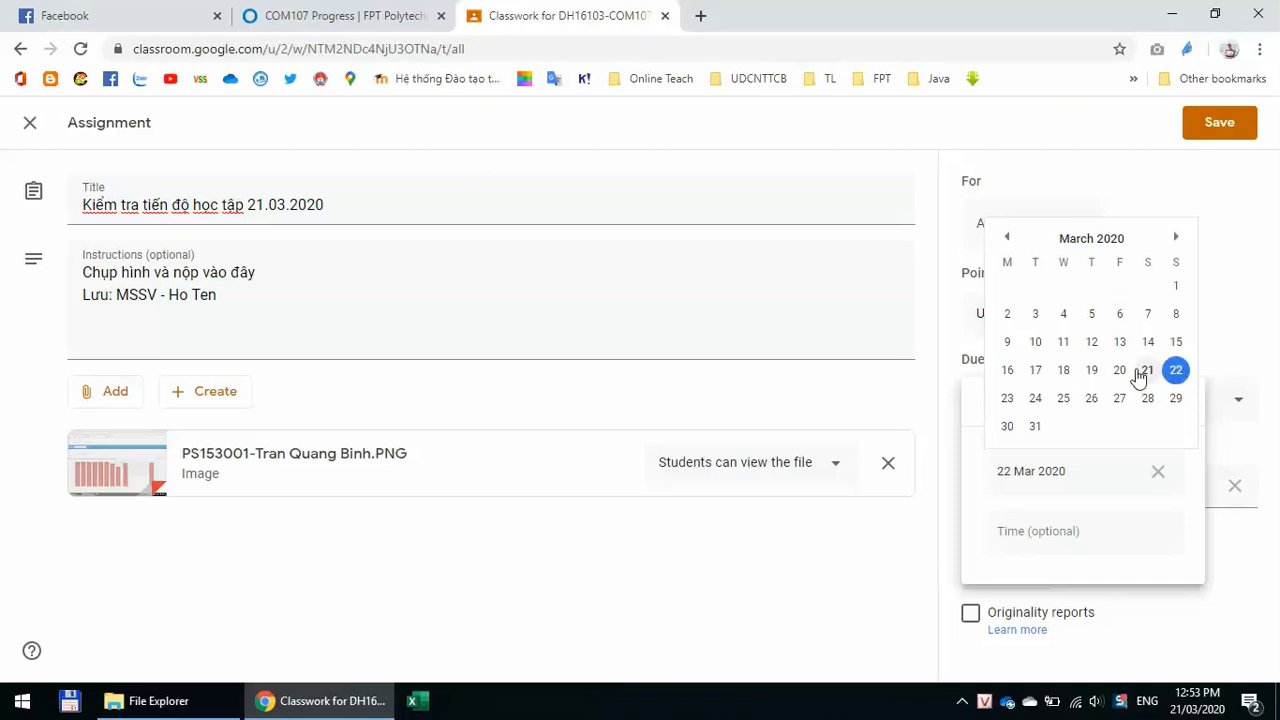
{"action": "left_click", "coordinate": [1177, 373]}
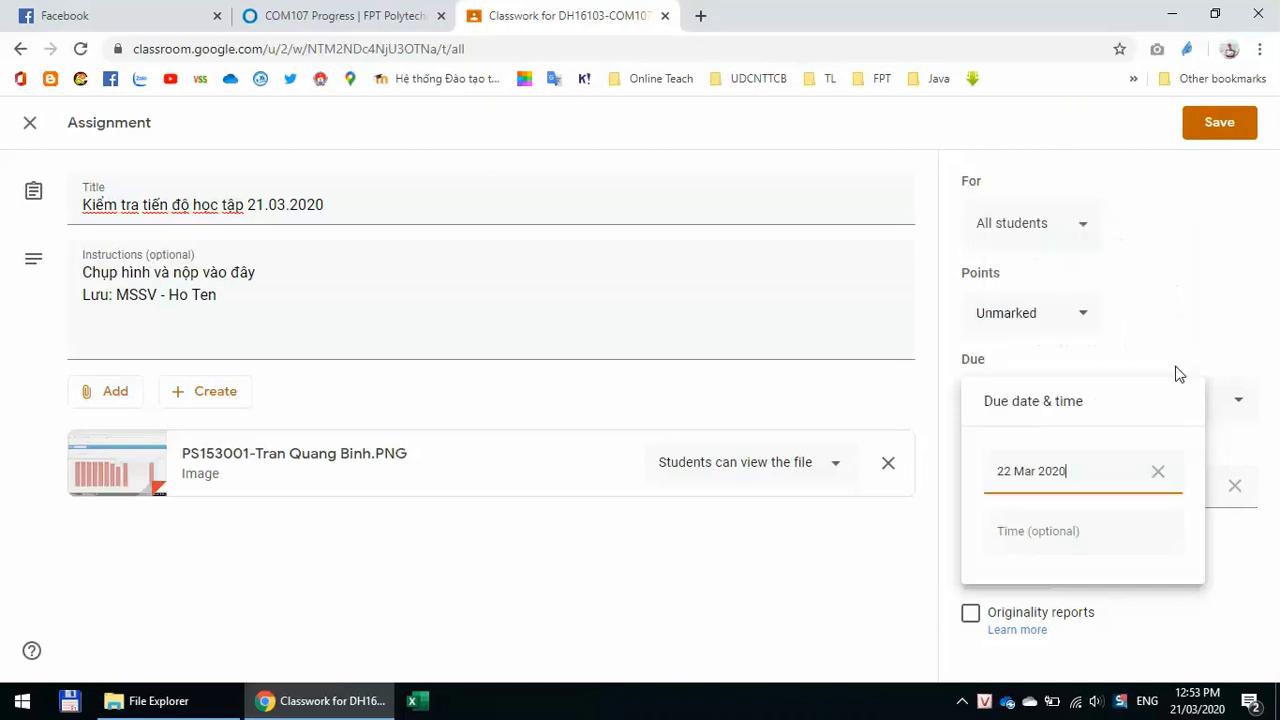
{"action": "left_click", "coordinate": [1060, 531]}
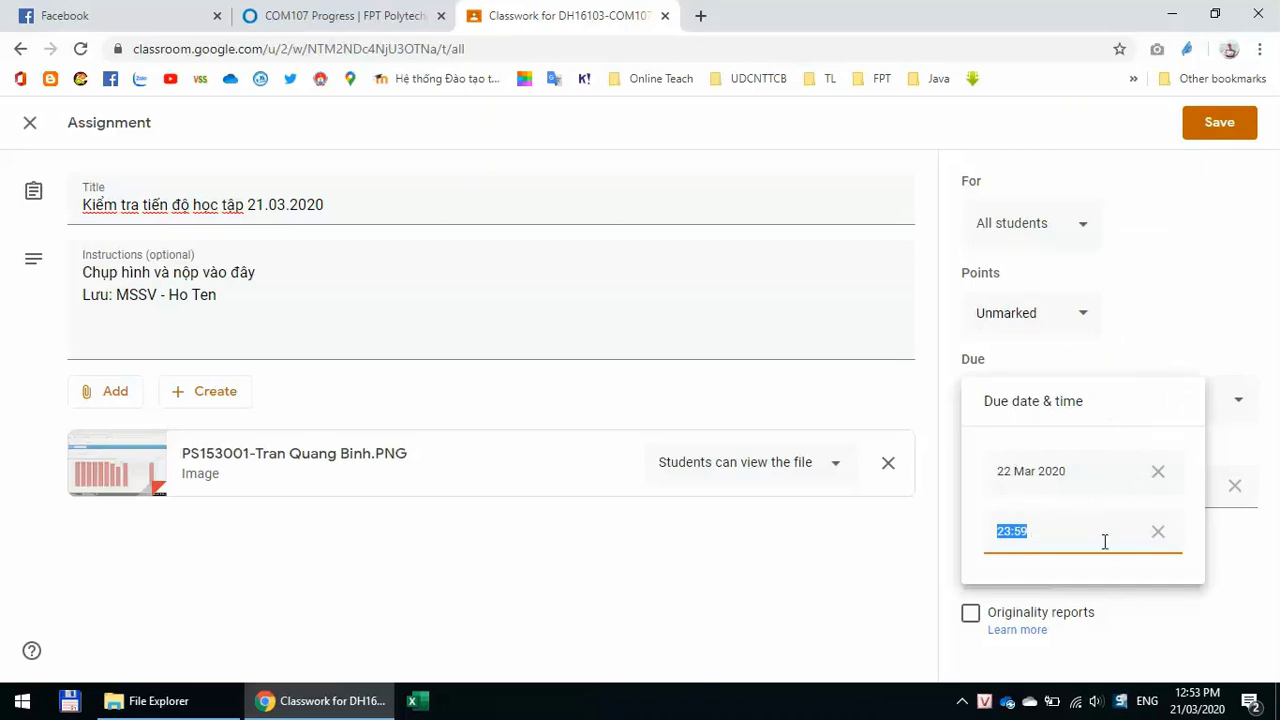
{"action": "left_click", "coordinate": [1208, 125]}
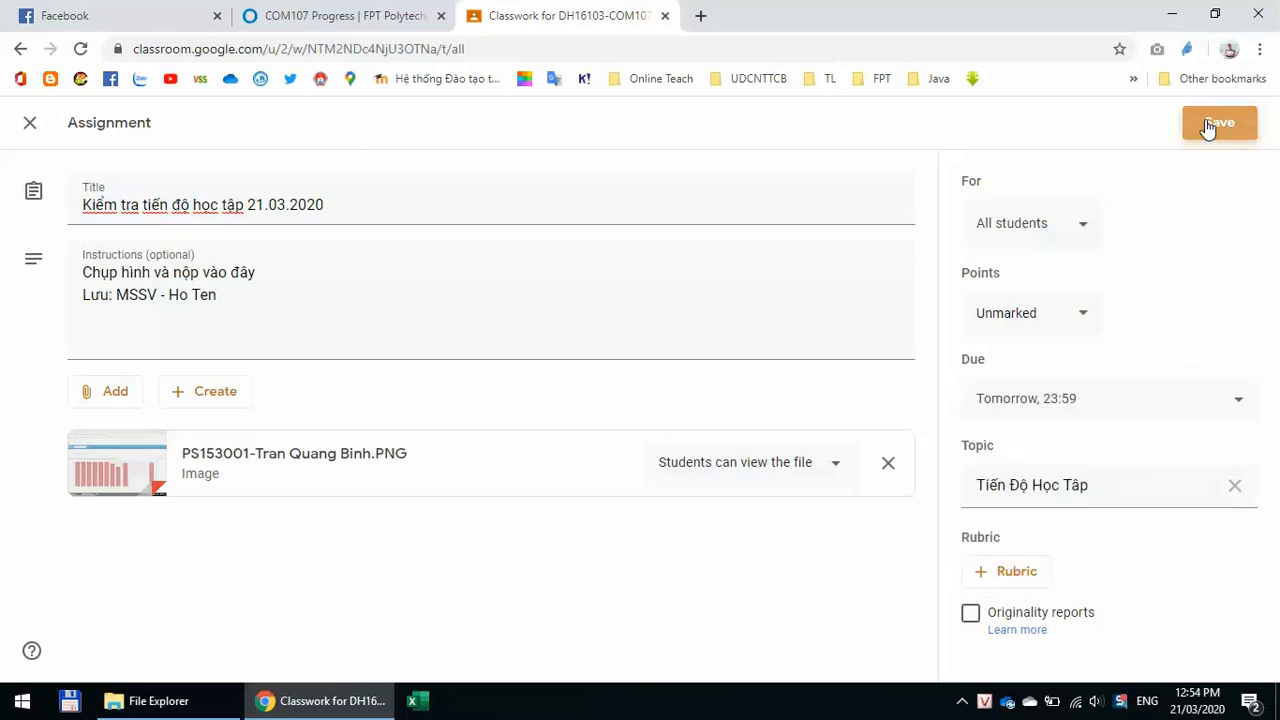
Step: Save the assignment edits and confirm the point-value update
{"action": "left_click", "coordinate": [1208, 126]}
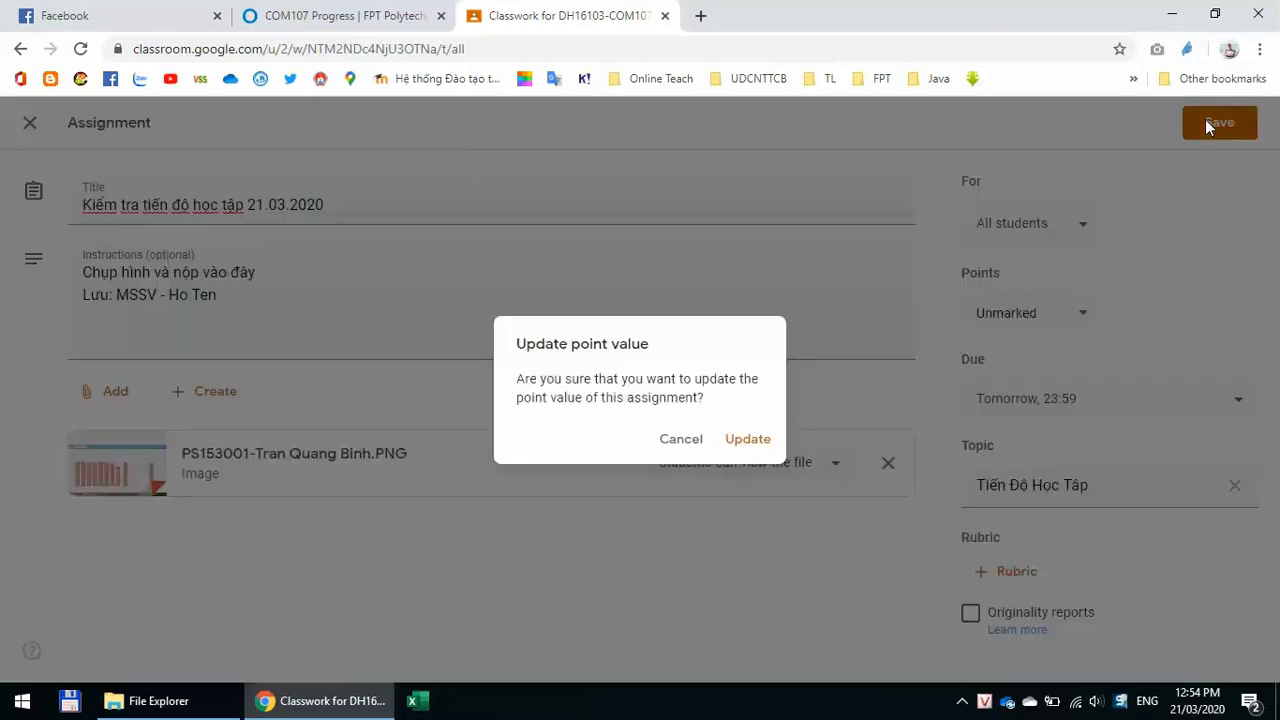
{"action": "left_click", "coordinate": [752, 446]}
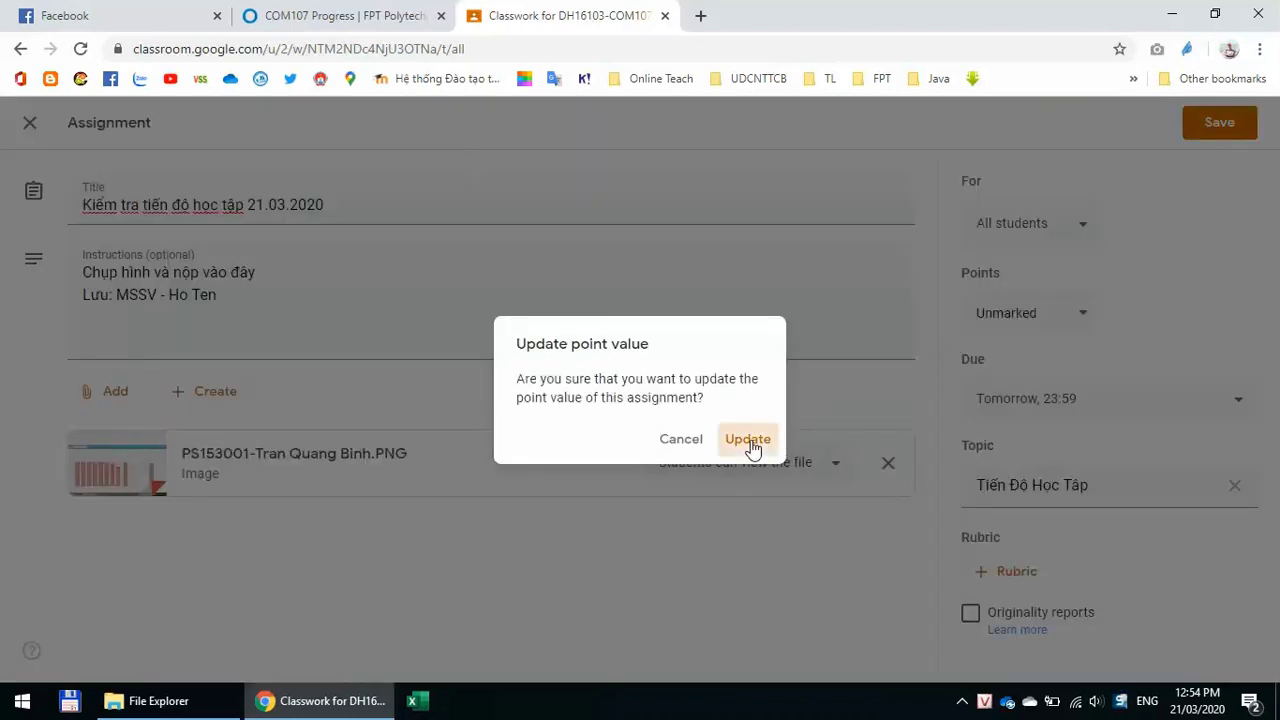